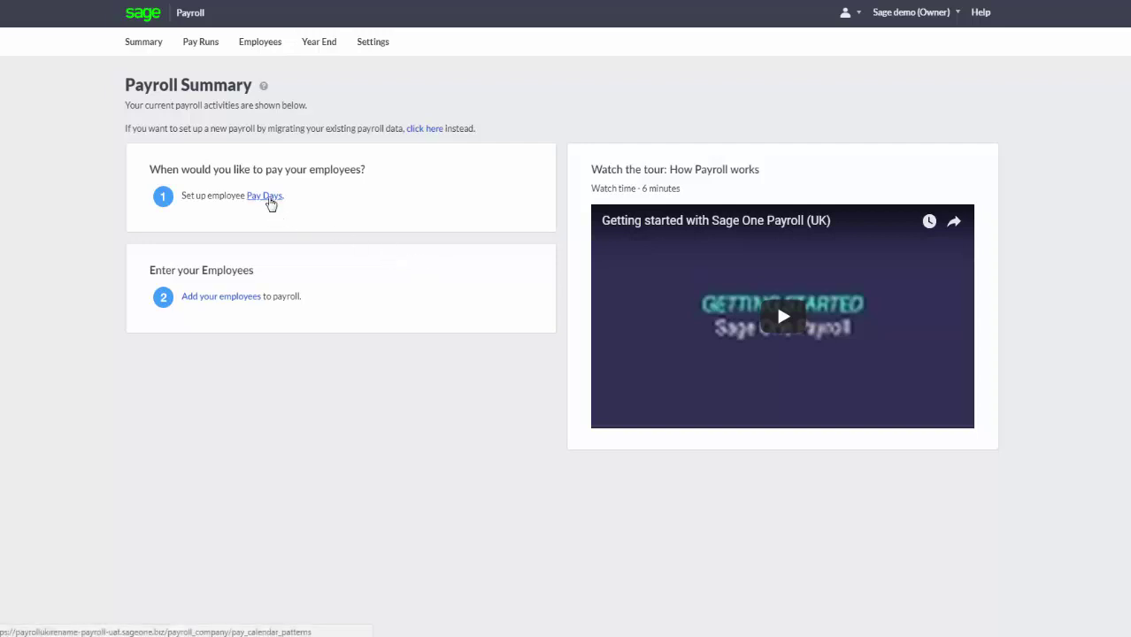
Start setting up the weekly pay day calendar and choose Friday as the pay day.
click(266, 195)
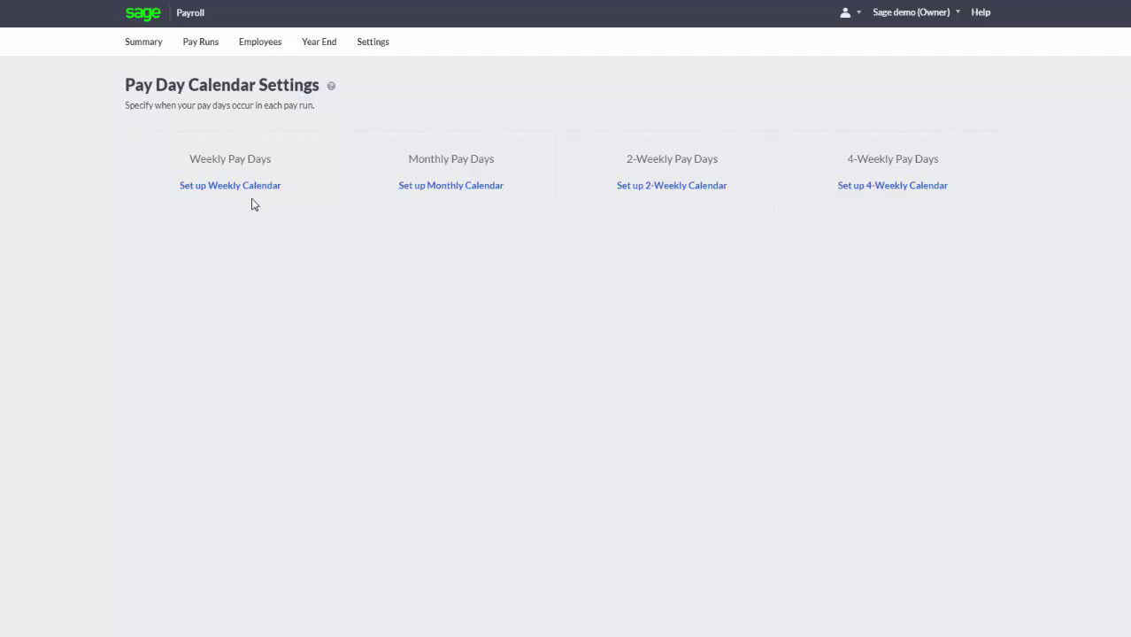
click(252, 188)
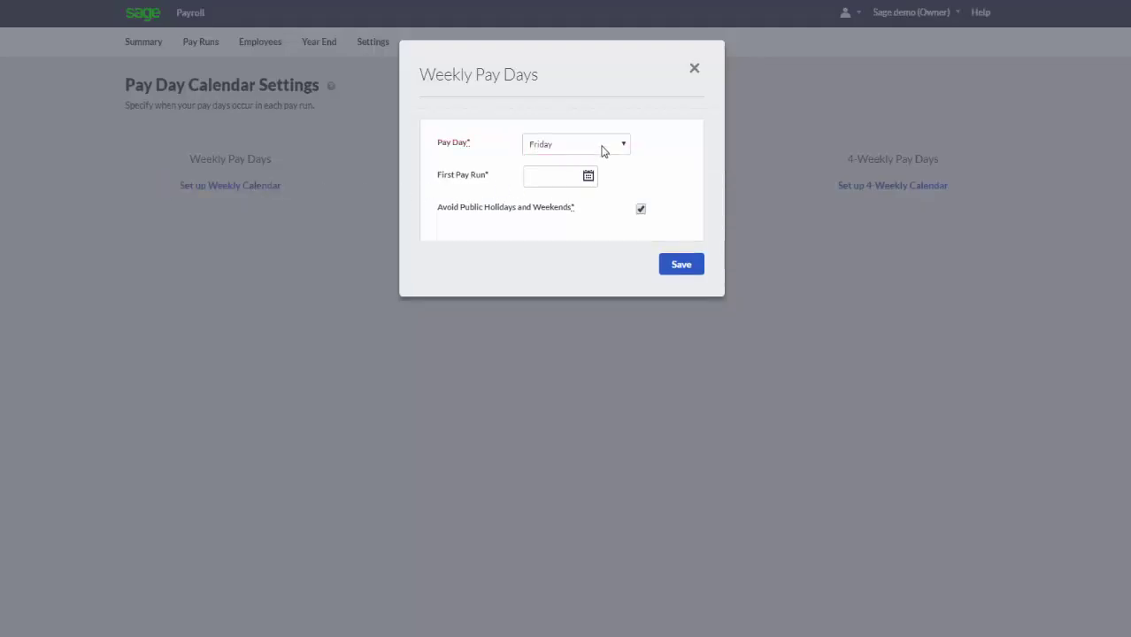
click(606, 147)
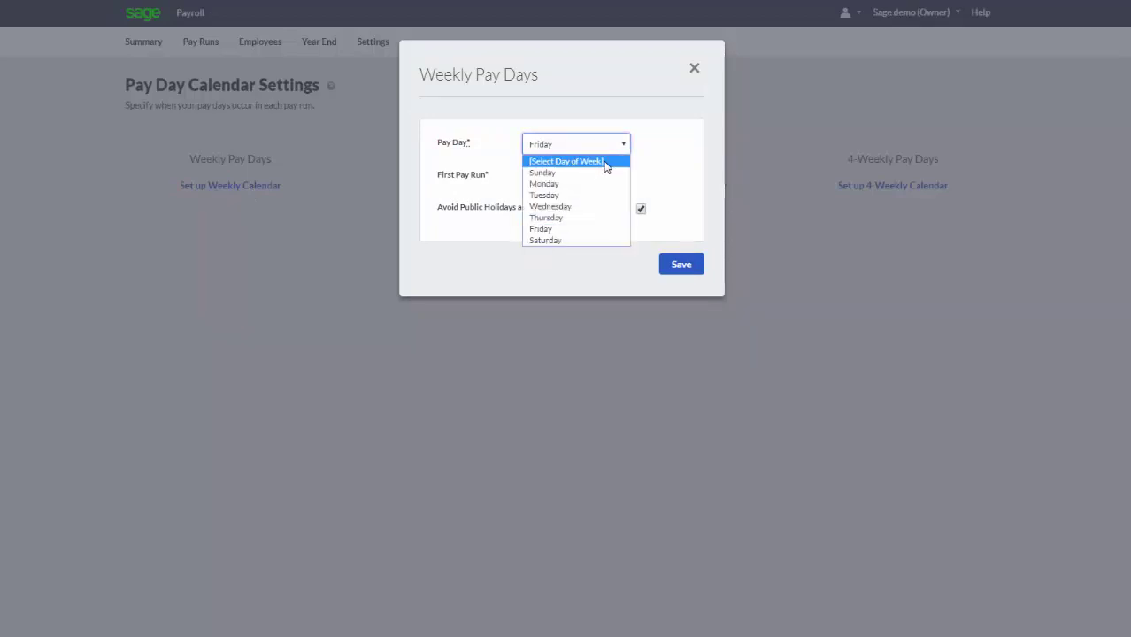
click(575, 230)
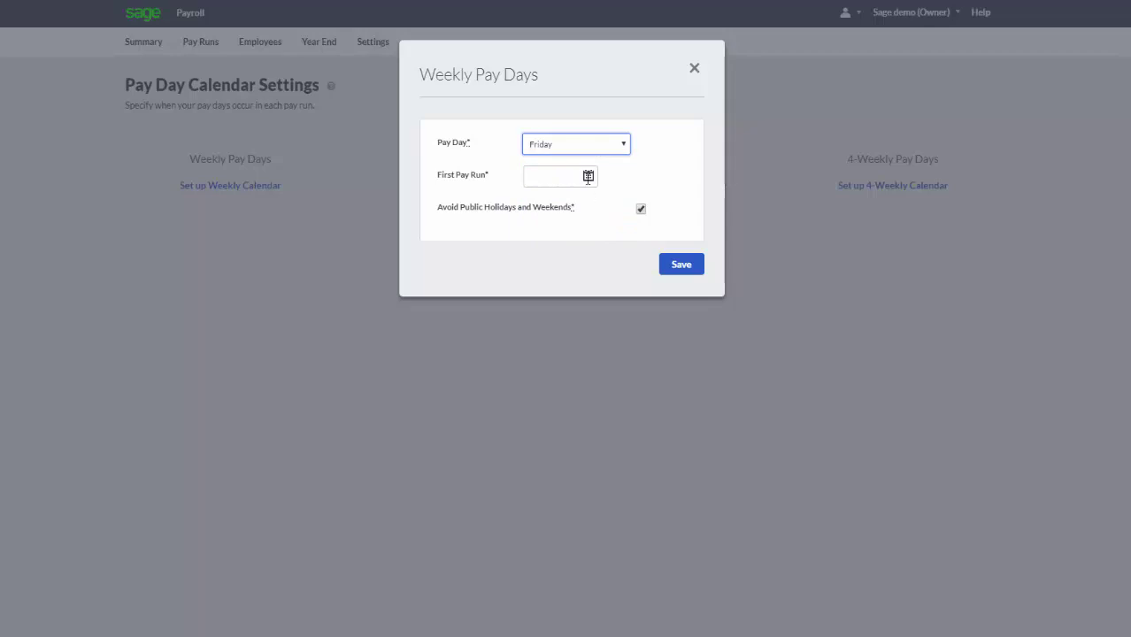
Set the first weekly pay run to 04/08/2017 and save the weekly calendar.
click(588, 176)
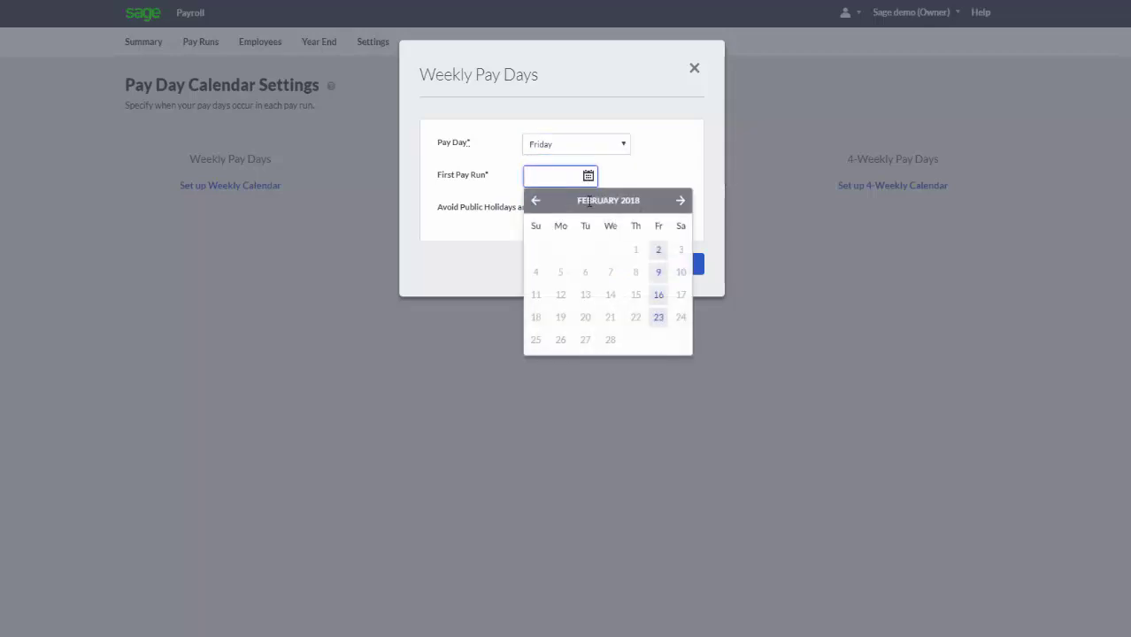
click(536, 202)
click(537, 202)
click(537, 202)
click(536, 202)
click(537, 202)
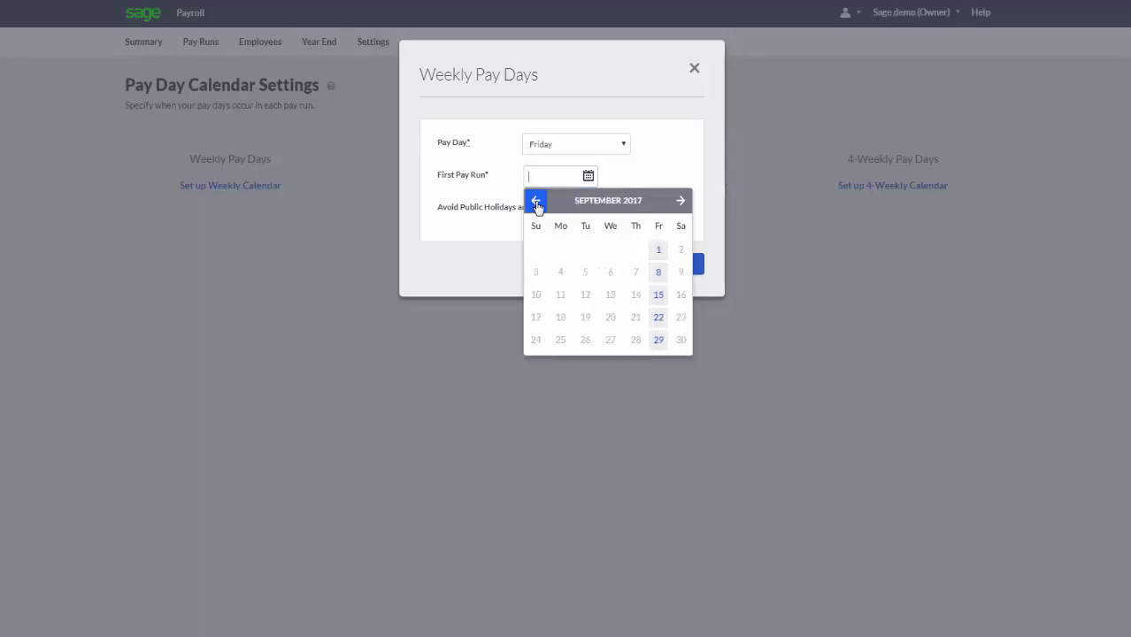
click(536, 202)
click(659, 253)
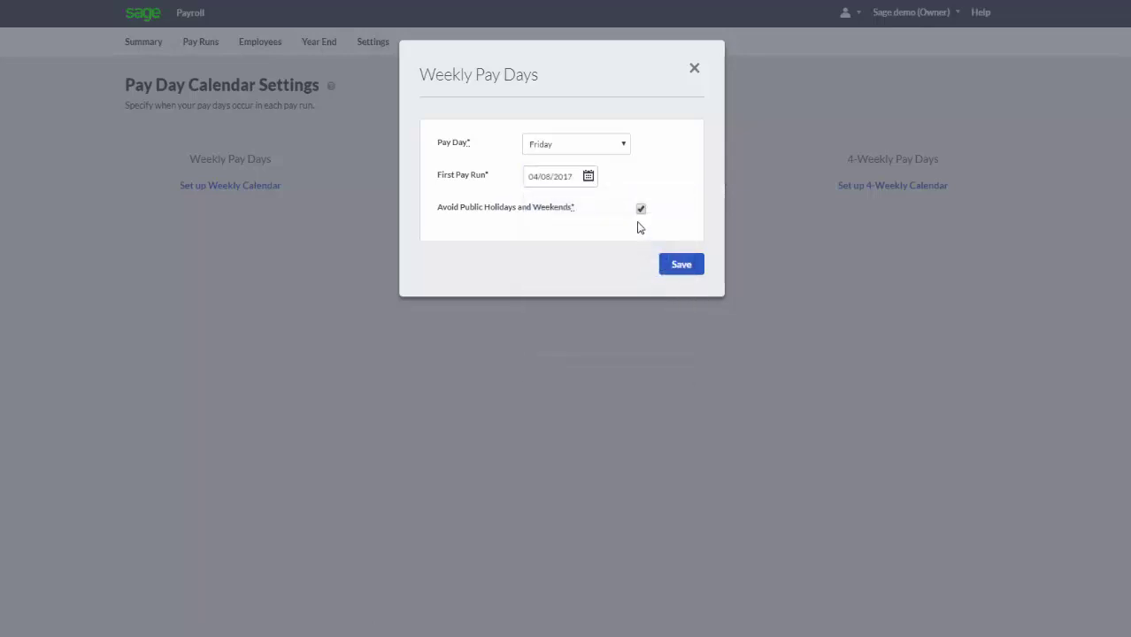
click(673, 272)
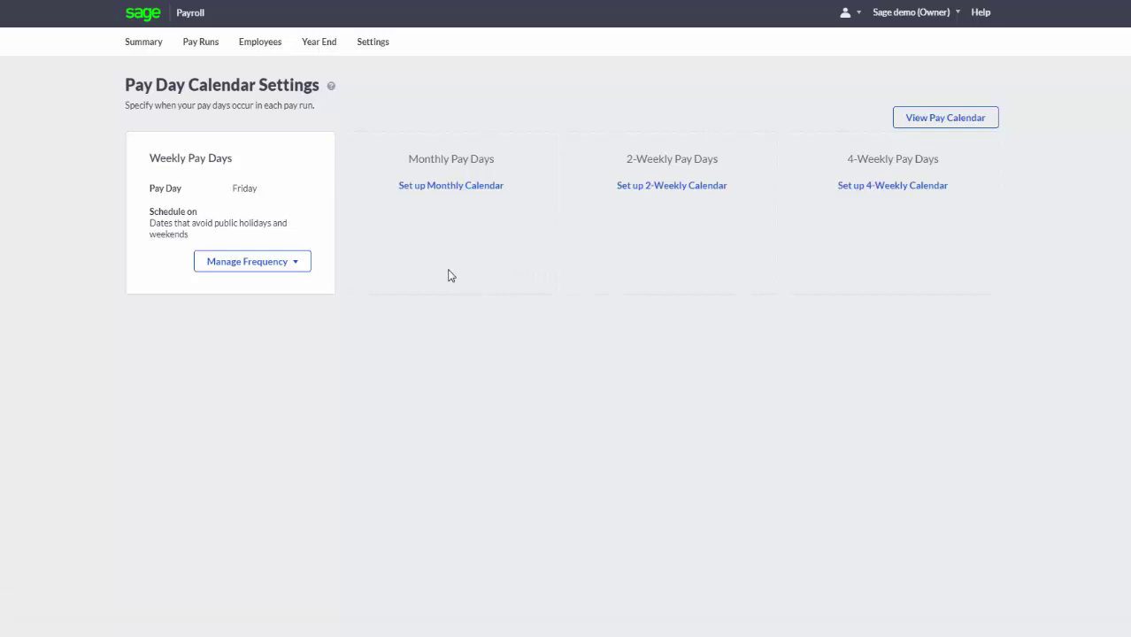
Set up the monthly pay day calendar to pay on the last day of the month, and save it.
click(454, 191)
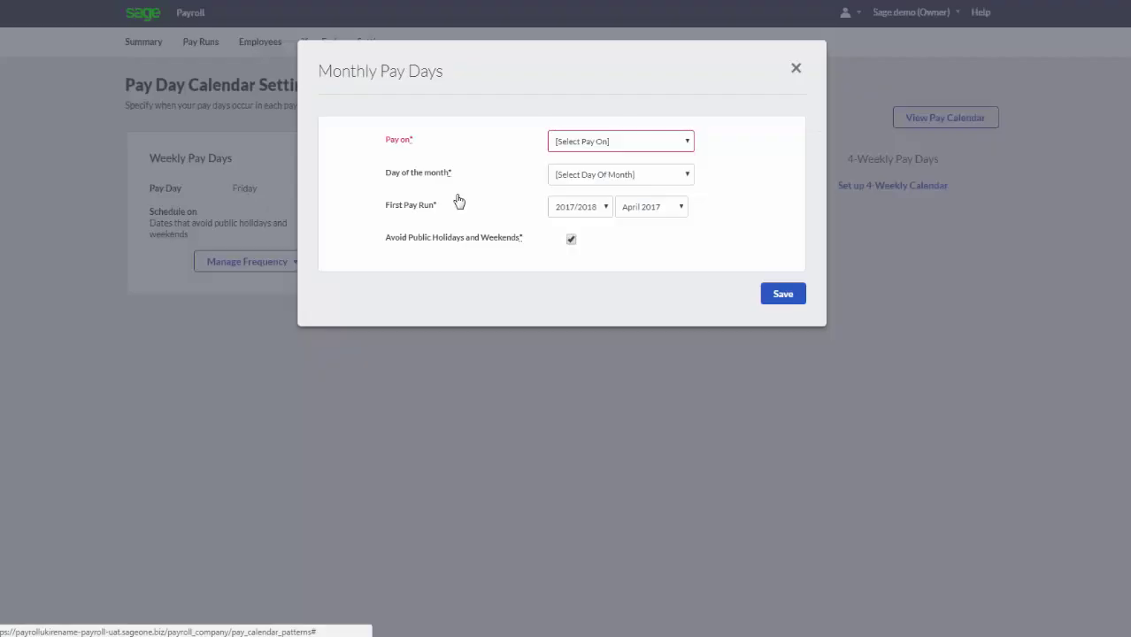
click(627, 142)
click(618, 184)
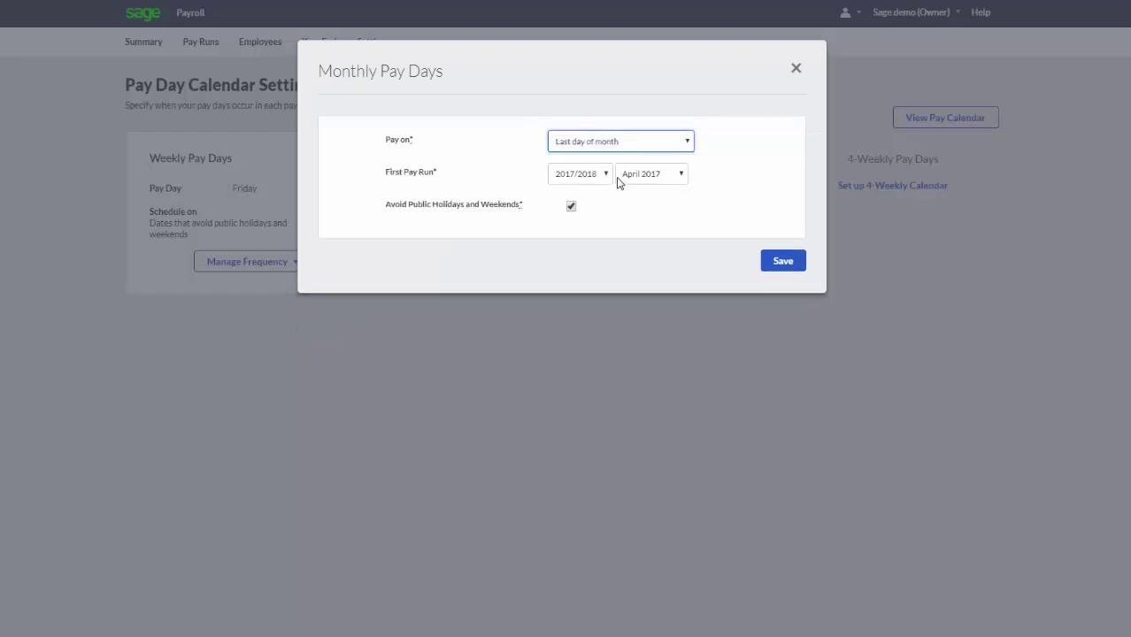
click(794, 260)
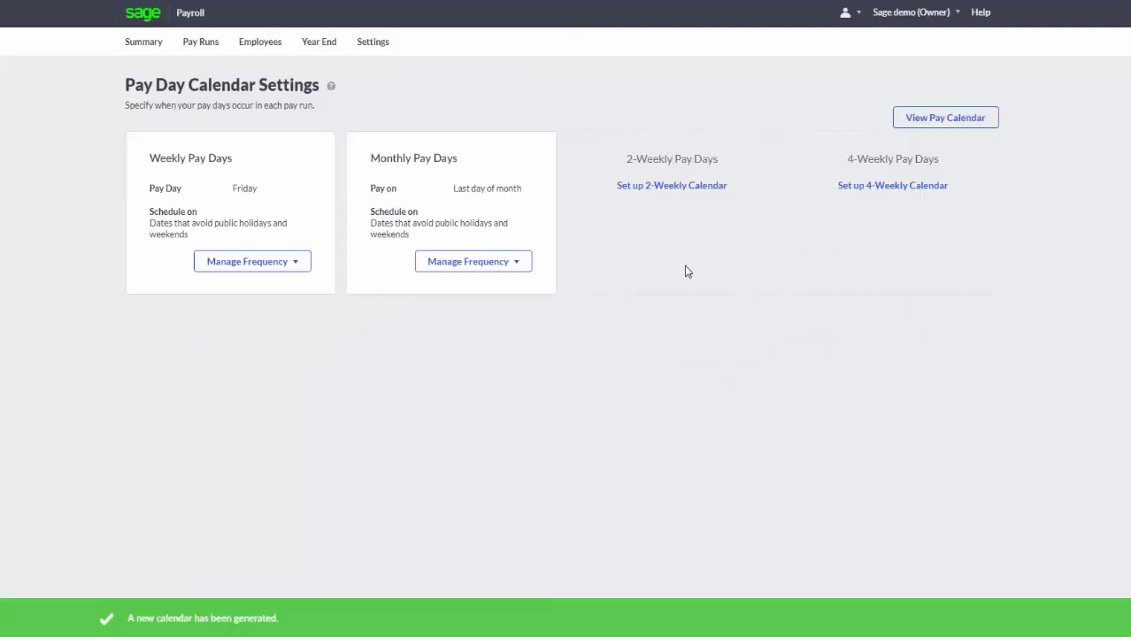
Return to the payroll summary, continue the new company setup and open a blank new employee record.
click(155, 48)
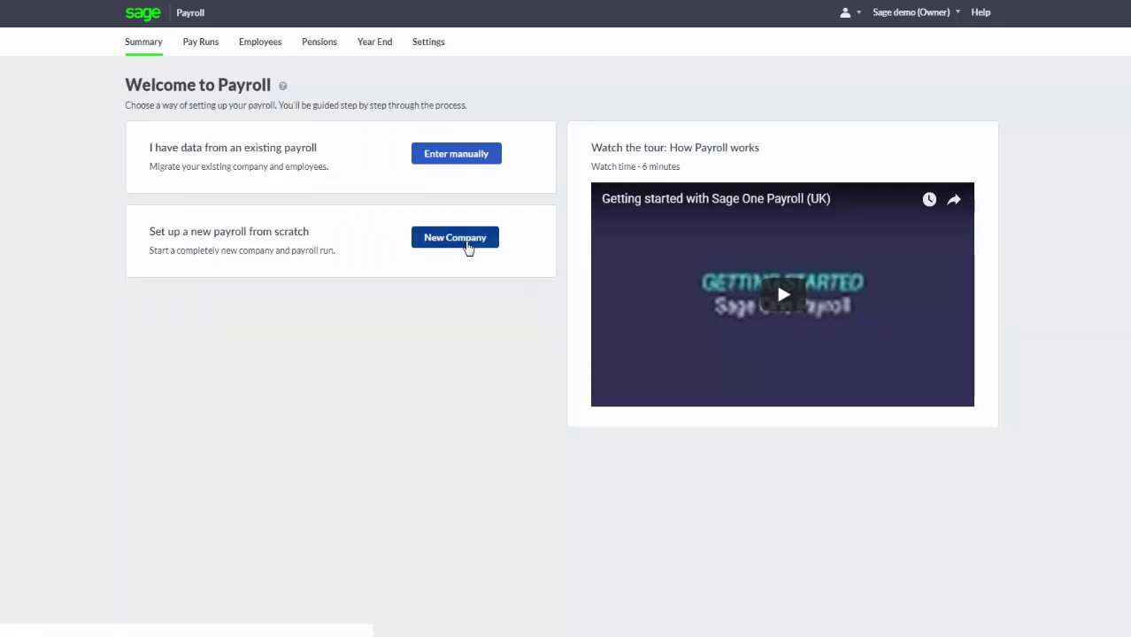
click(468, 248)
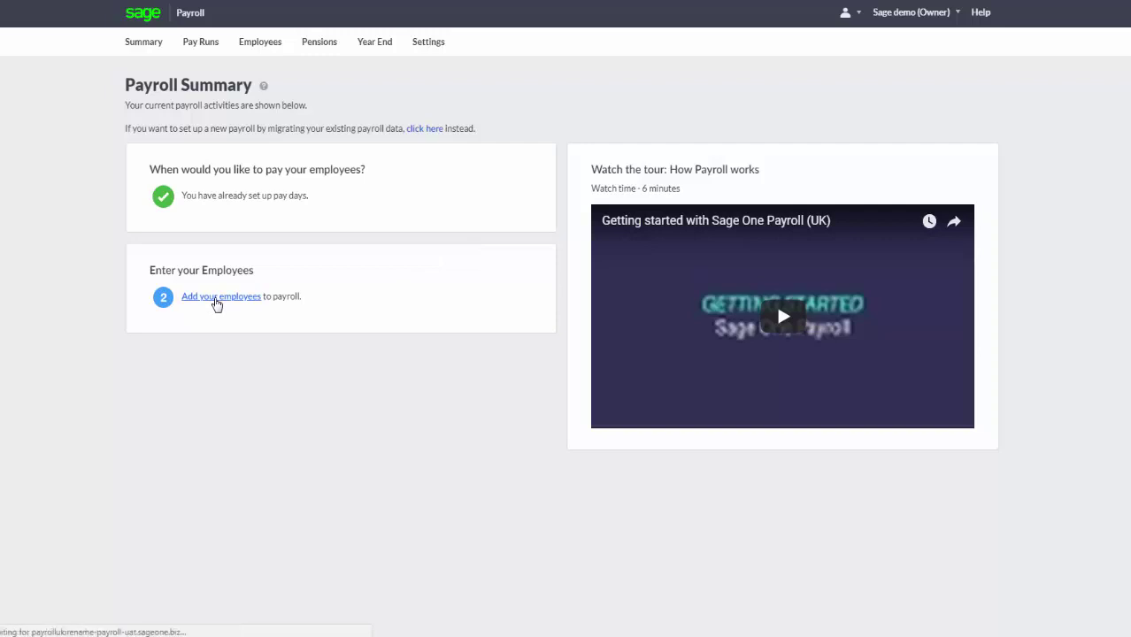
click(217, 301)
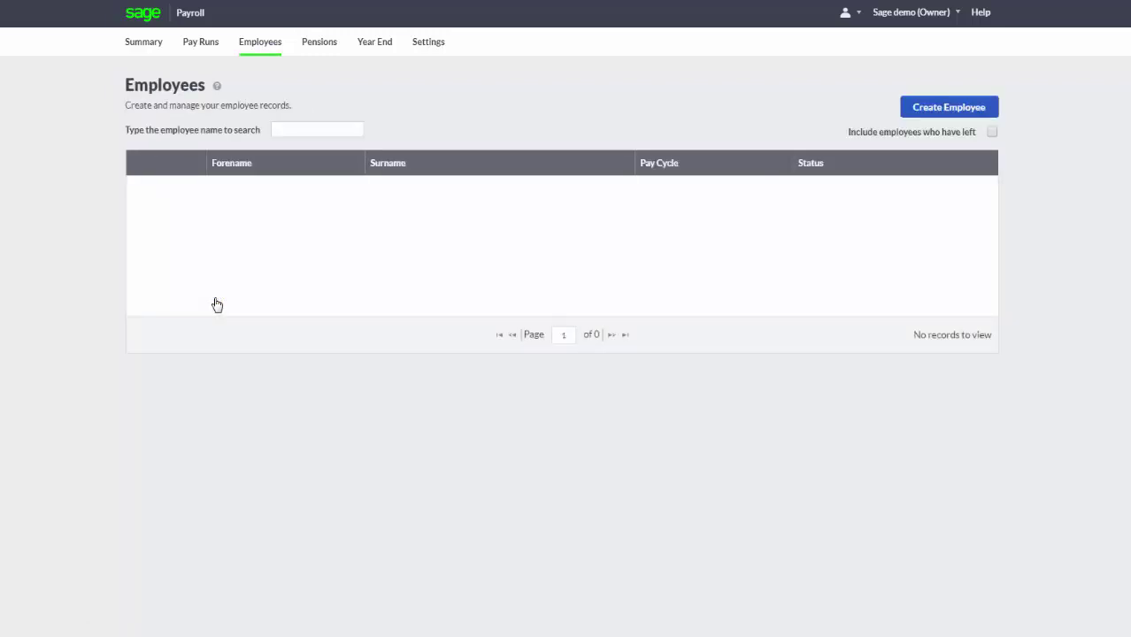
click(915, 110)
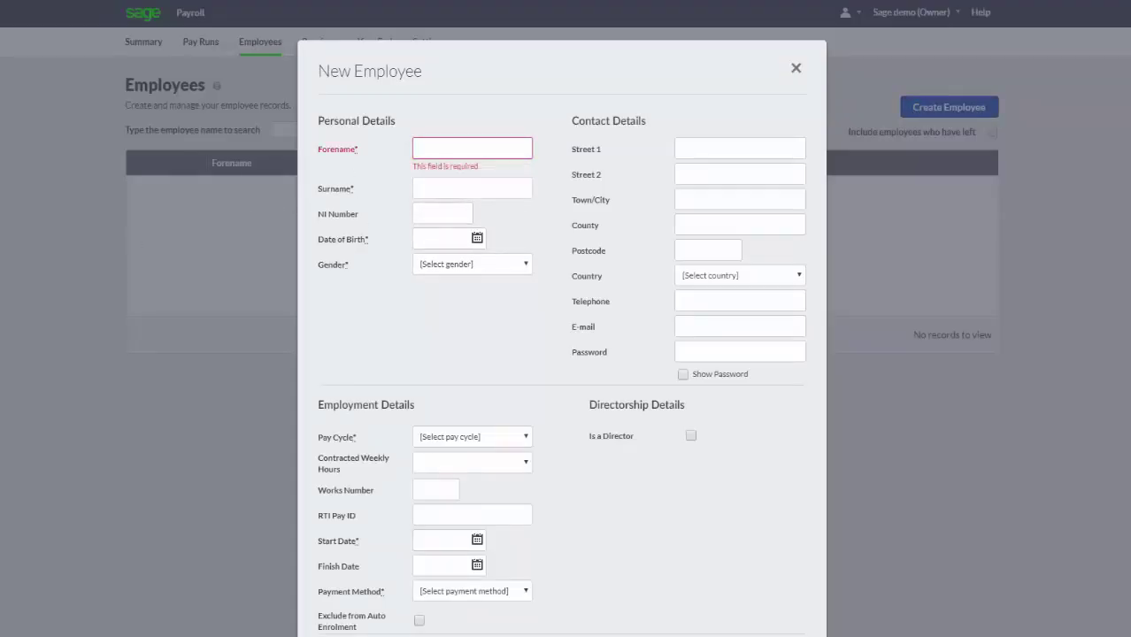
Enter the new employee's forename and surname.
click(450, 151)
text(Joe)
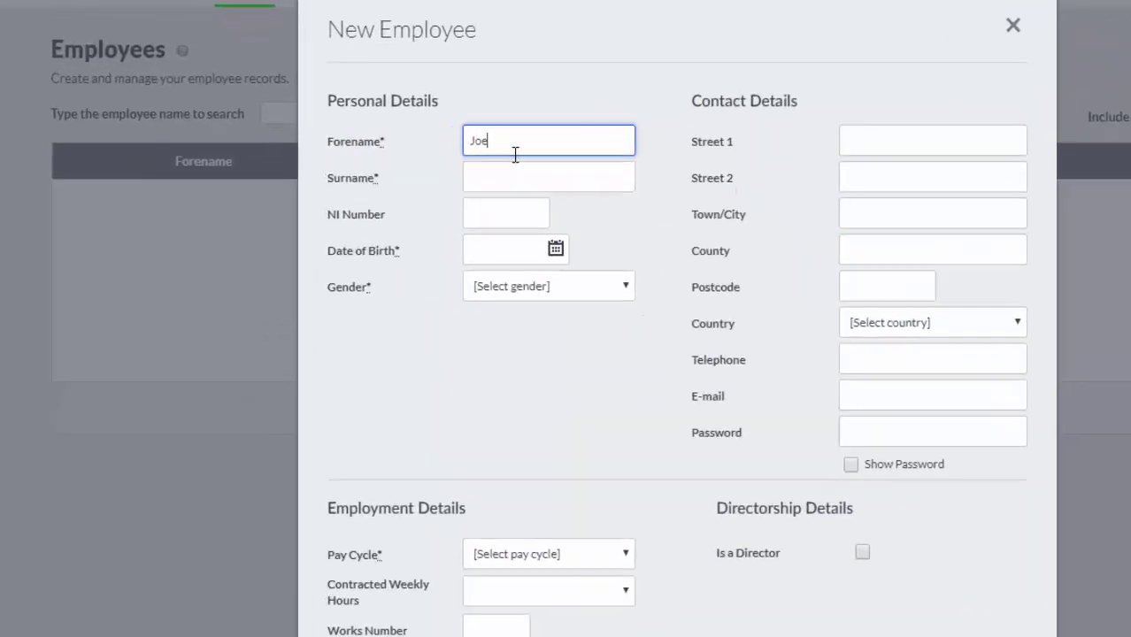
key(Tab)
text(Bloggs)
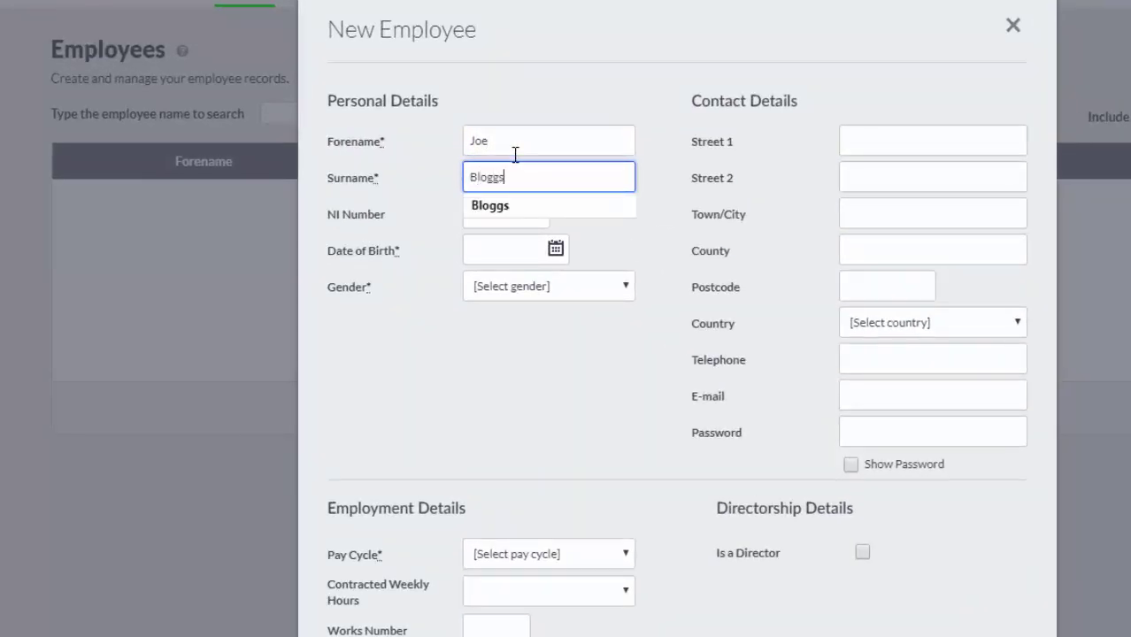
click(514, 207)
Enter the employee's date of birth and set the gender to Male.
click(487, 247)
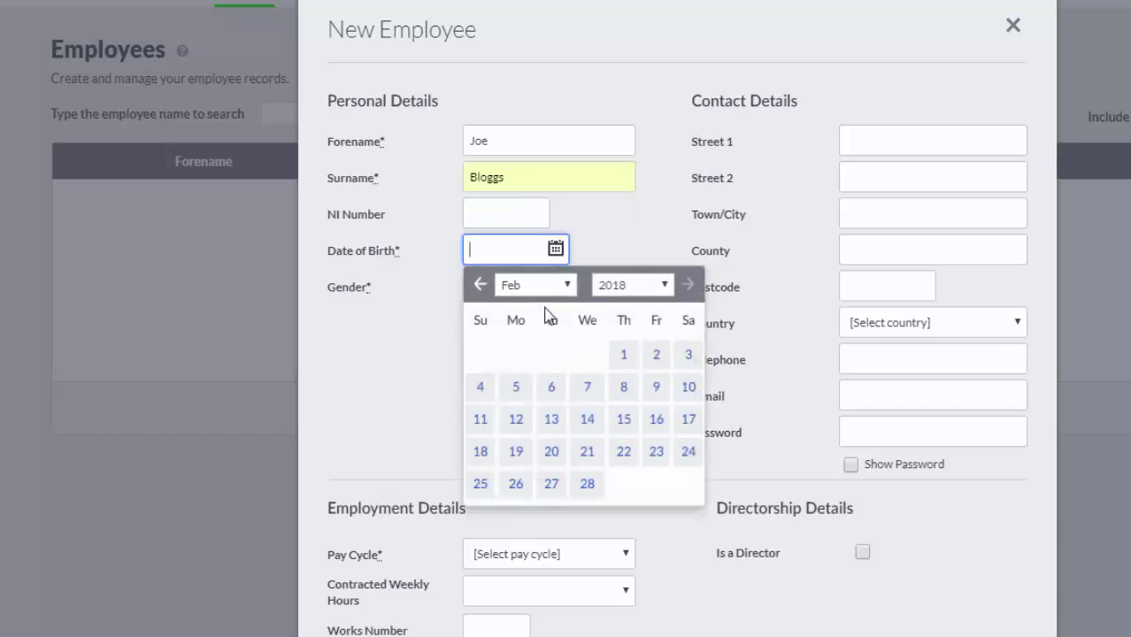
click(610, 292)
scroll(633, 345, up, 10)
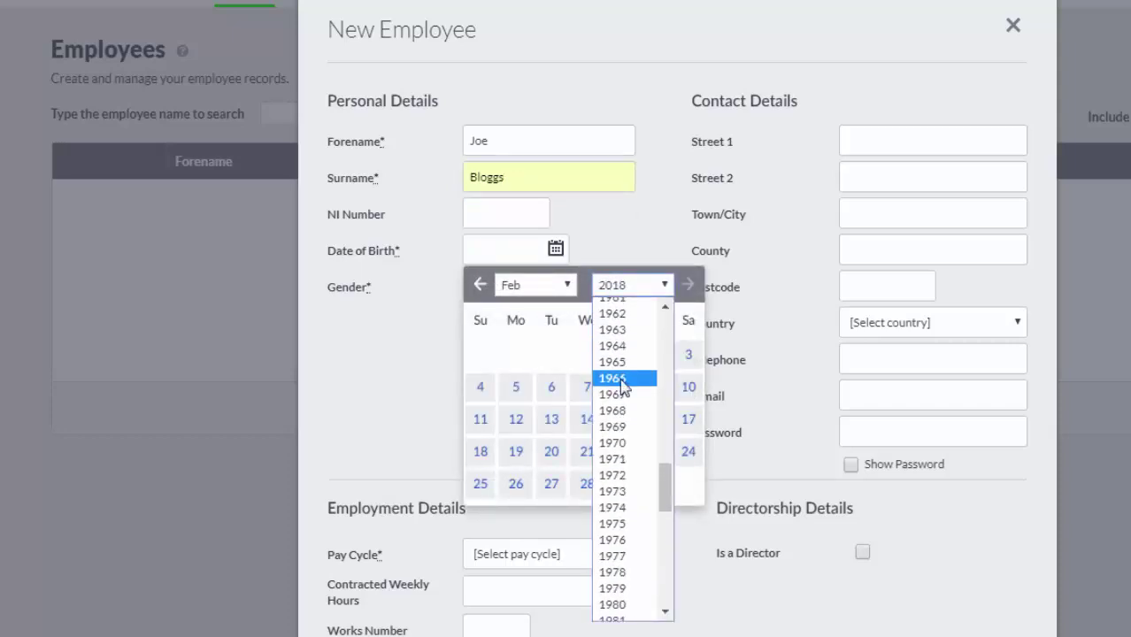
click(624, 372)
click(624, 386)
click(531, 292)
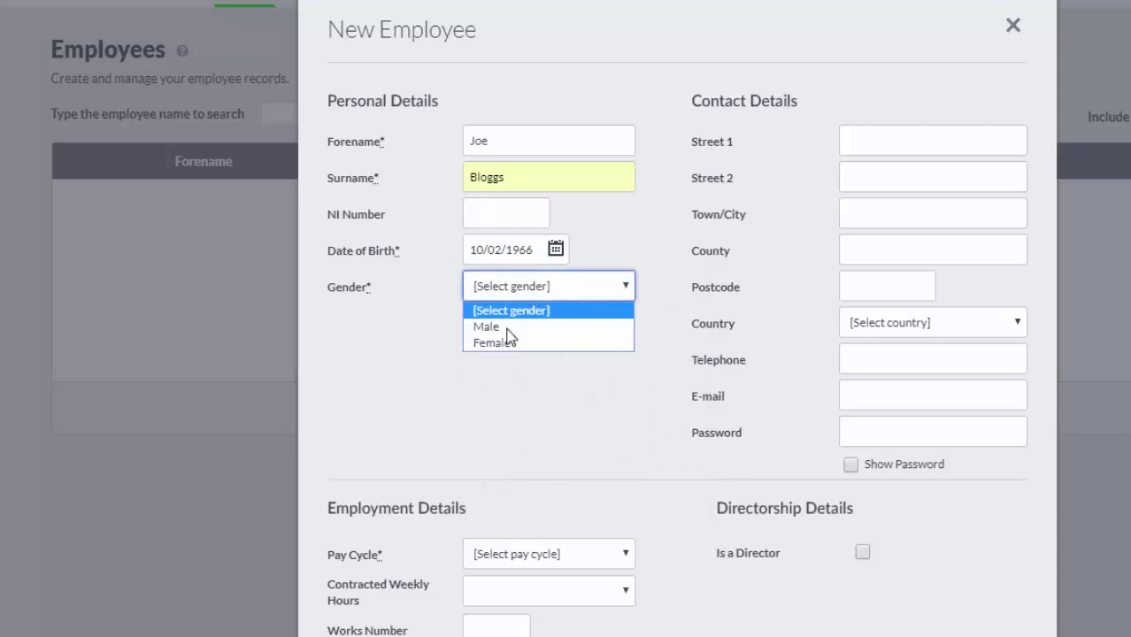
click(505, 324)
Fill in the employee's two street address lines and set the country to United Kingdom.
click(872, 137)
text(Street1)
click(860, 174)
text(Street2)
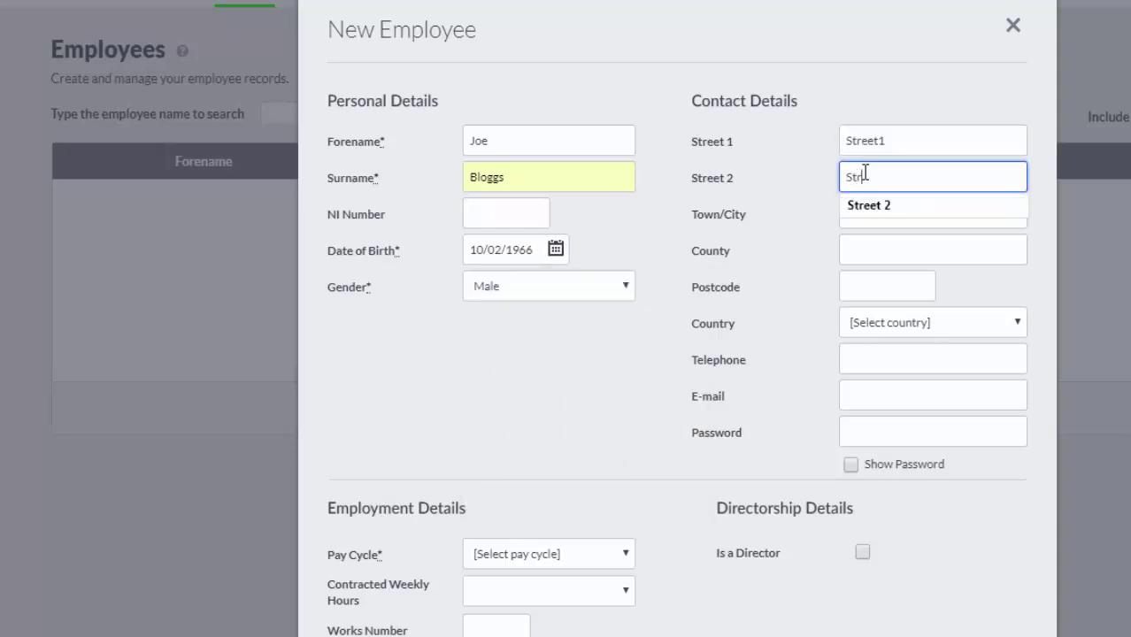
click(884, 329)
click(882, 365)
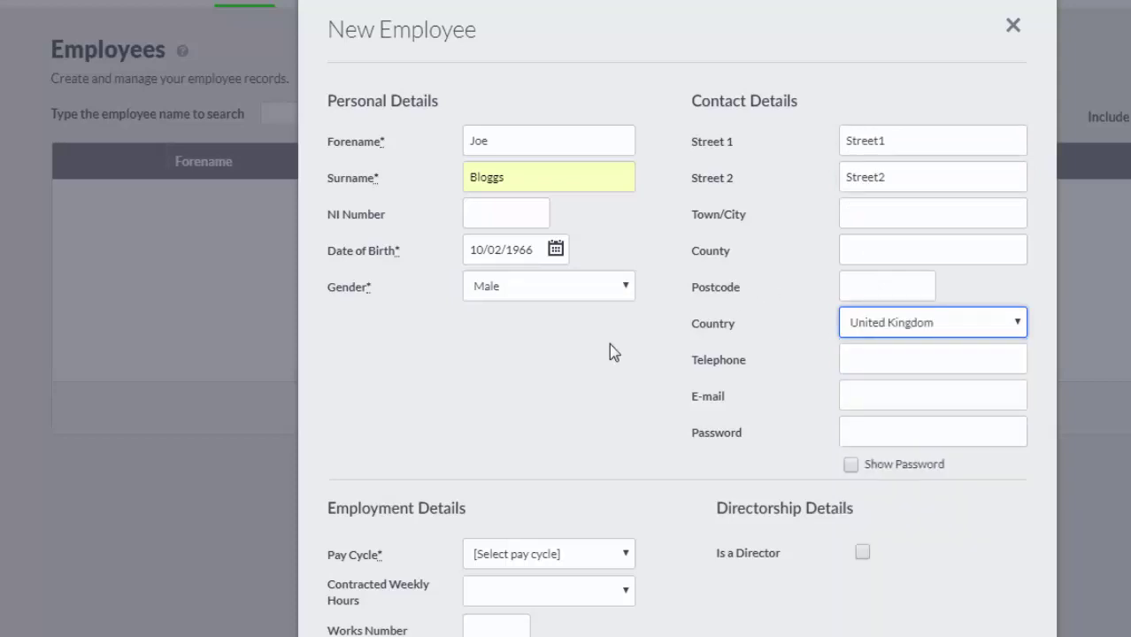
Complete the employment details with a Monthly pay cycle, start date 01/02/2017 and Cash as the payment method.
click(492, 556)
click(517, 611)
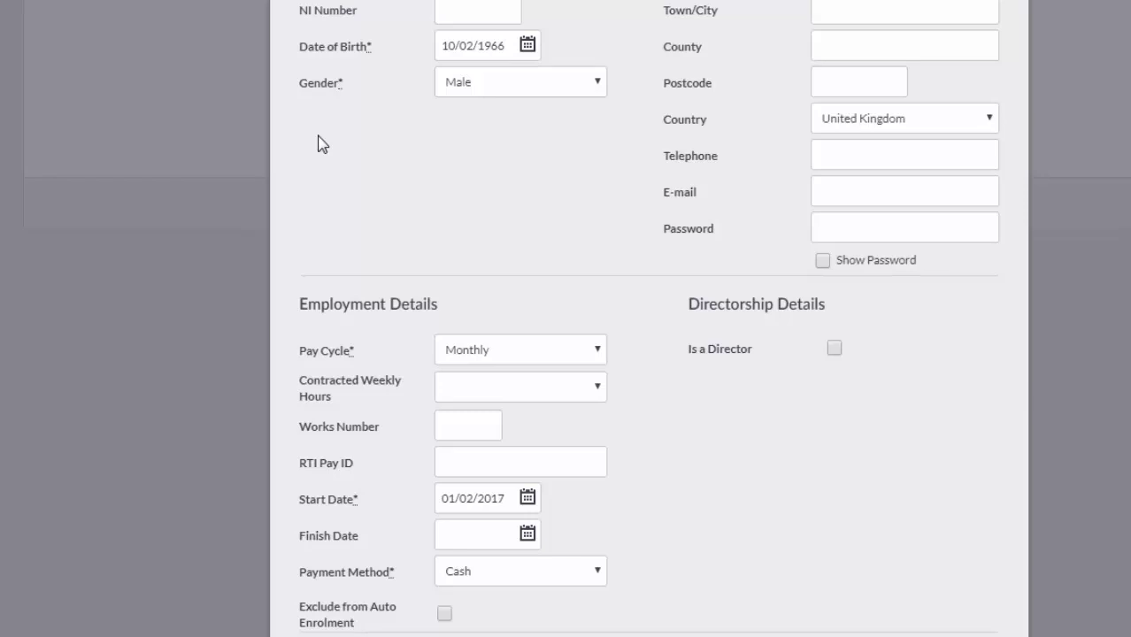
Set the employee's starting basis to "This is an existing employee".
scroll(334, 144, down, 2)
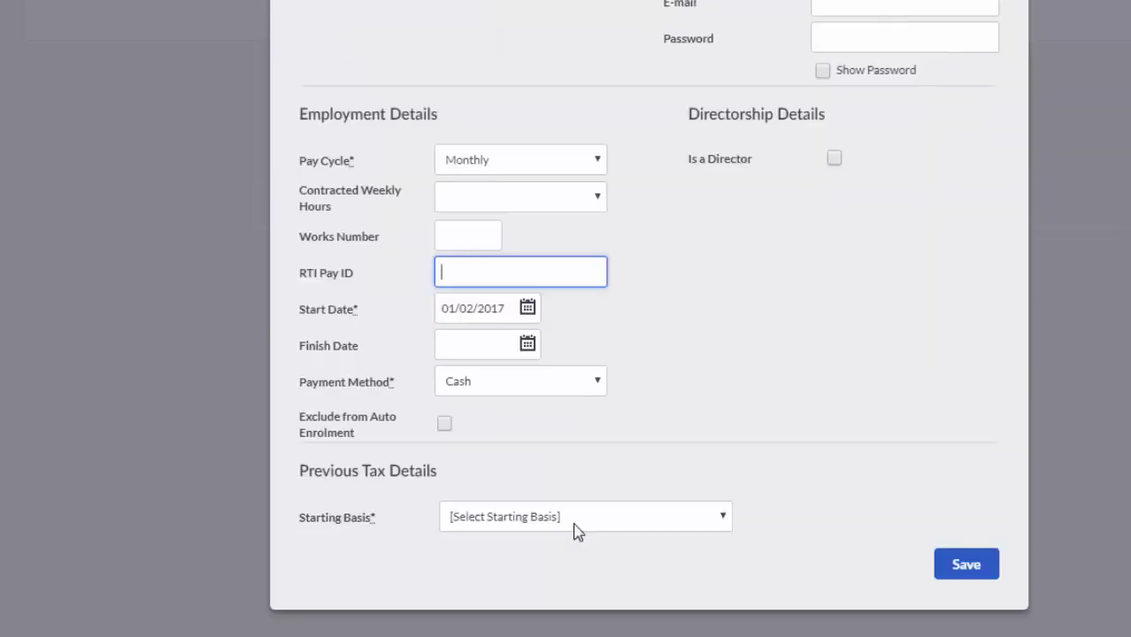
click(575, 522)
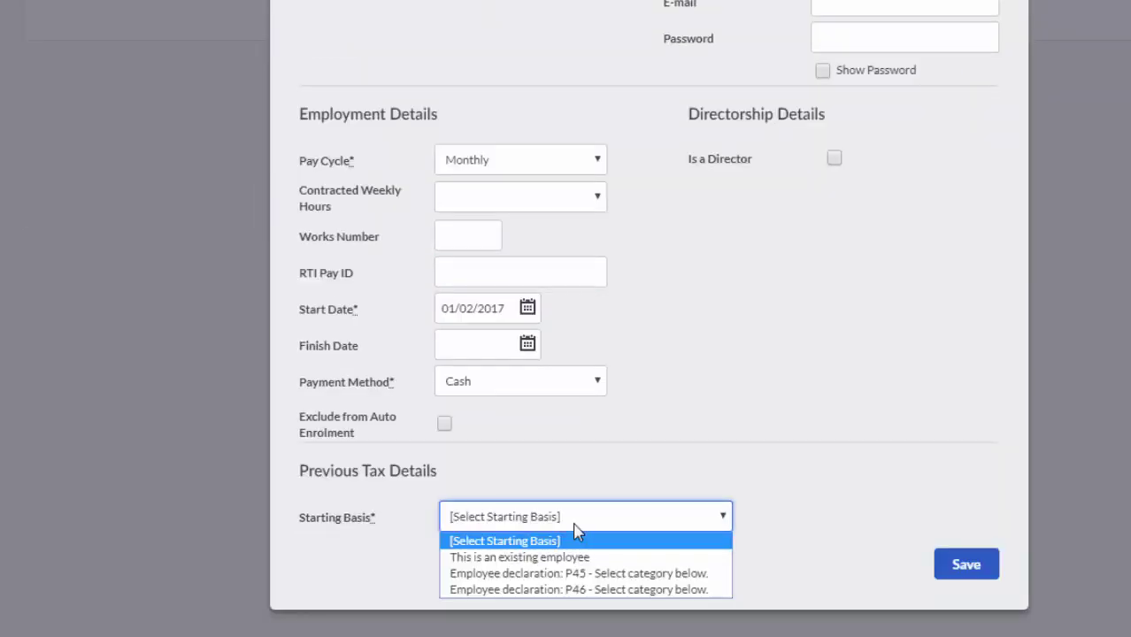
click(602, 557)
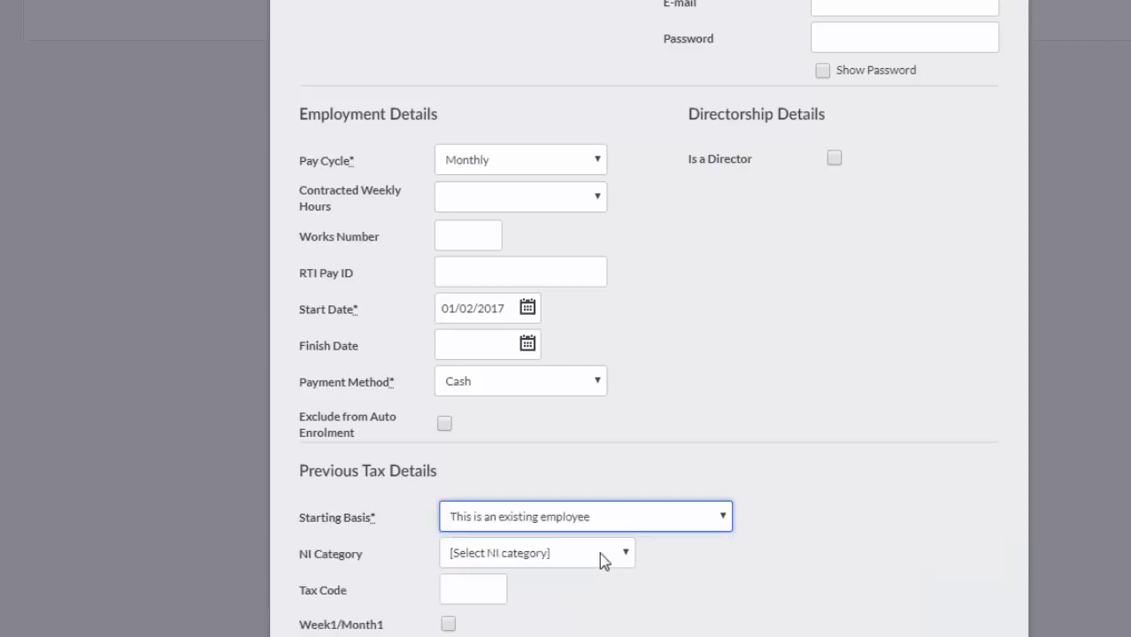
Set the starting basis to the P45 employee declaration with circumstances A, and save the new employee.
scroll(600, 553, down, 2)
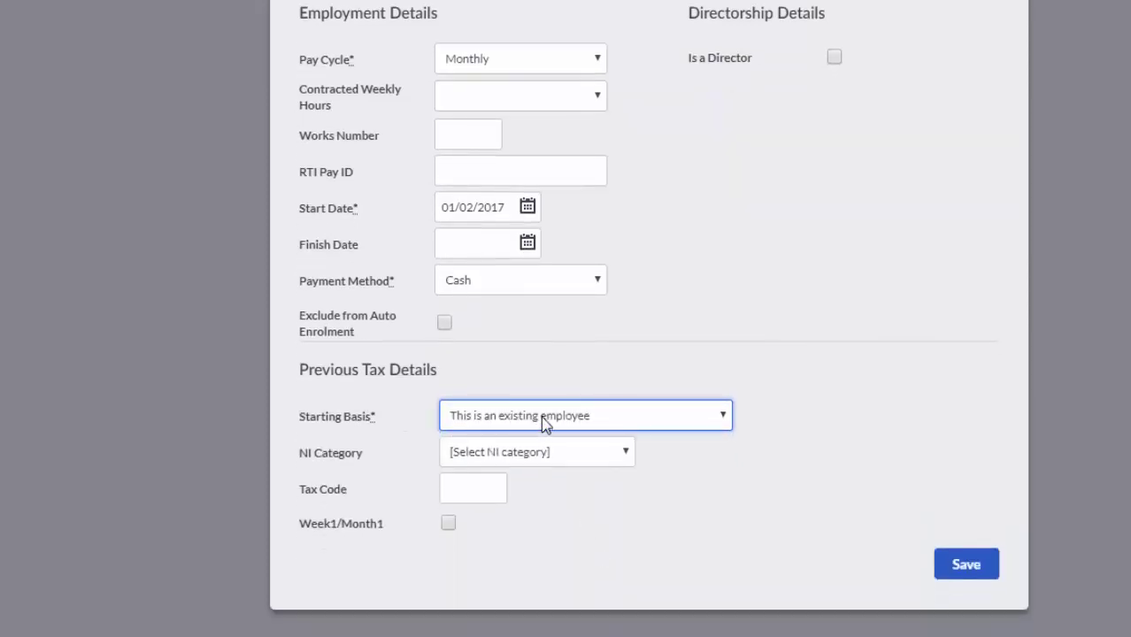
click(545, 423)
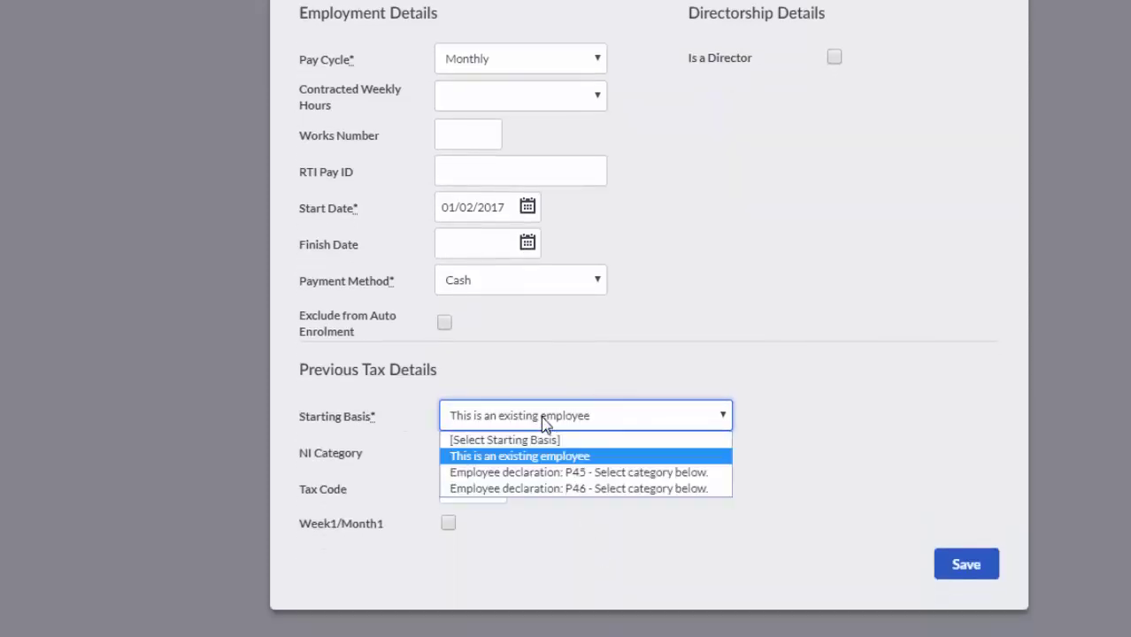
click(558, 474)
scroll(549, 478, down, 1)
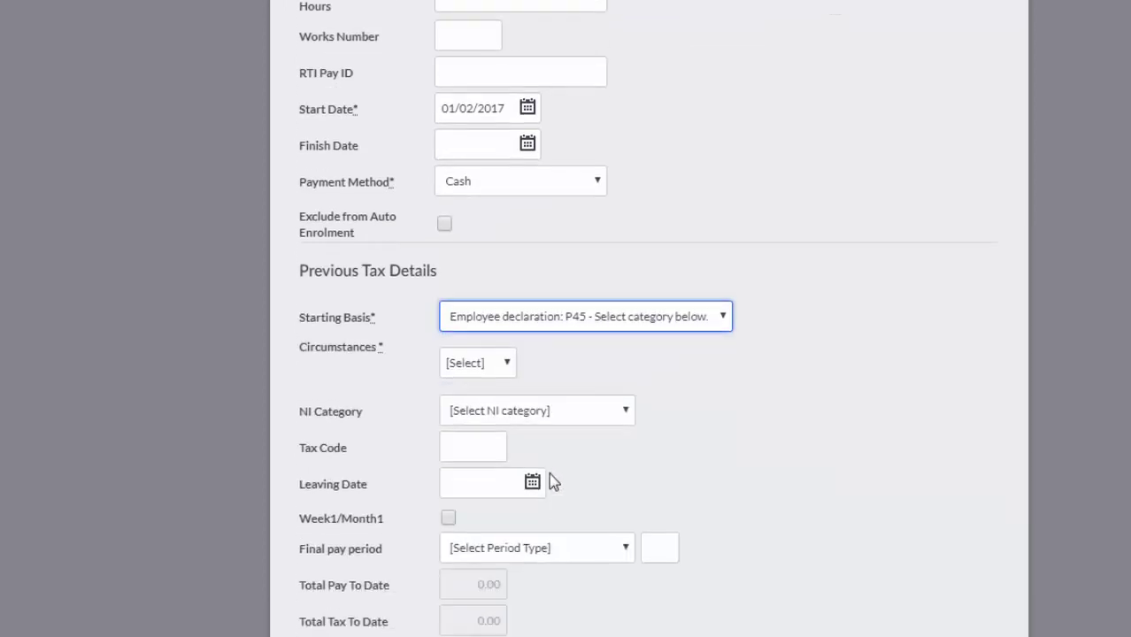
scroll(549, 481, down, 2)
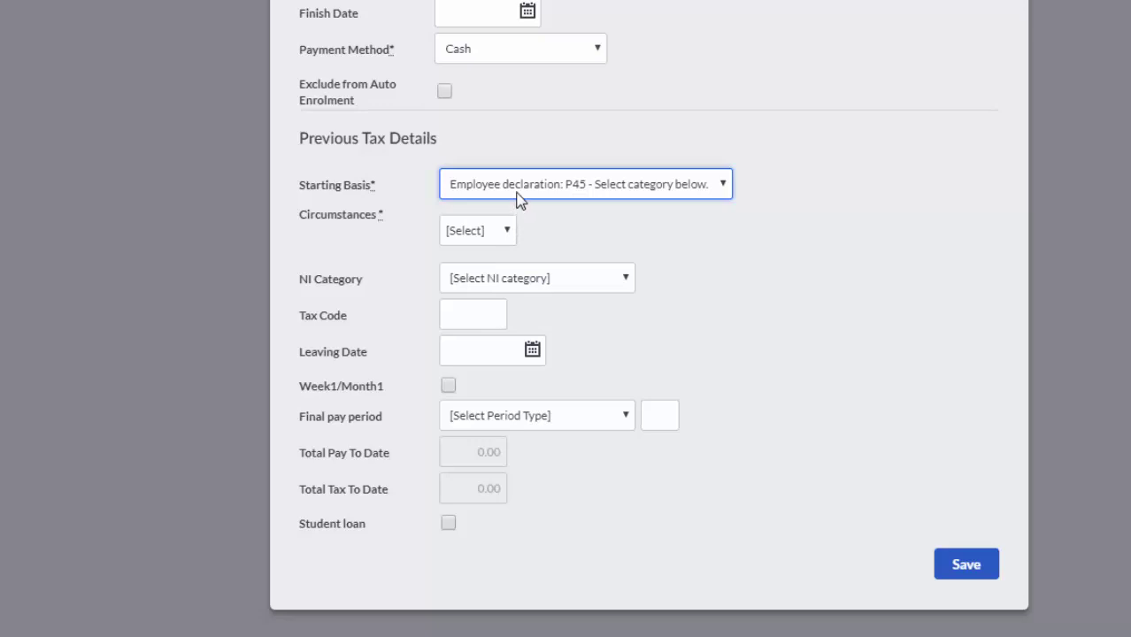
click(500, 229)
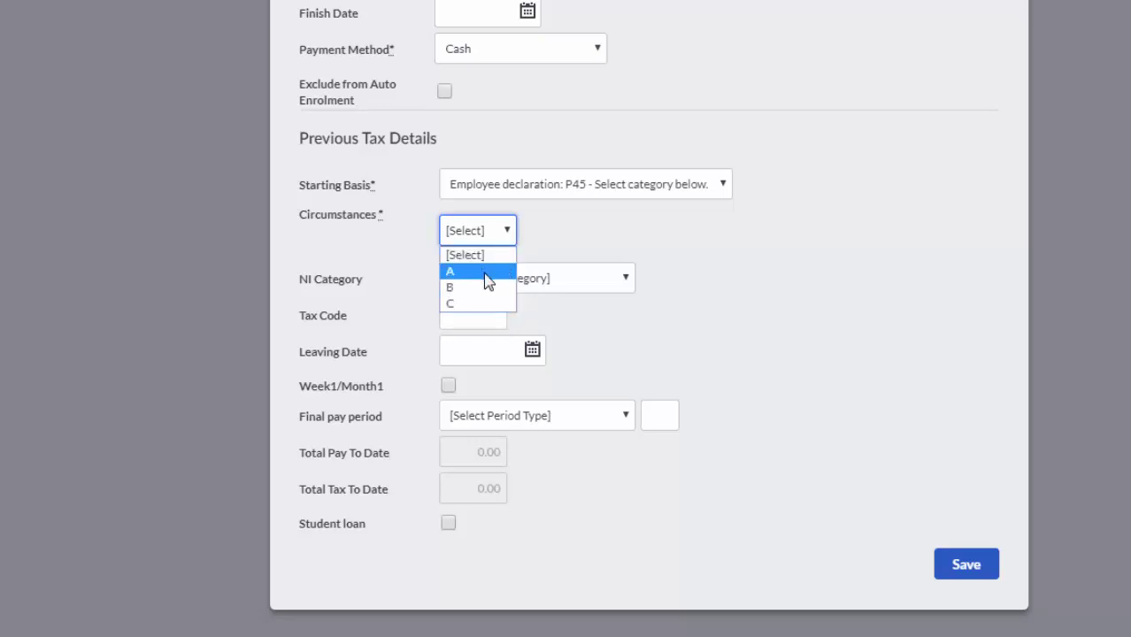
click(488, 273)
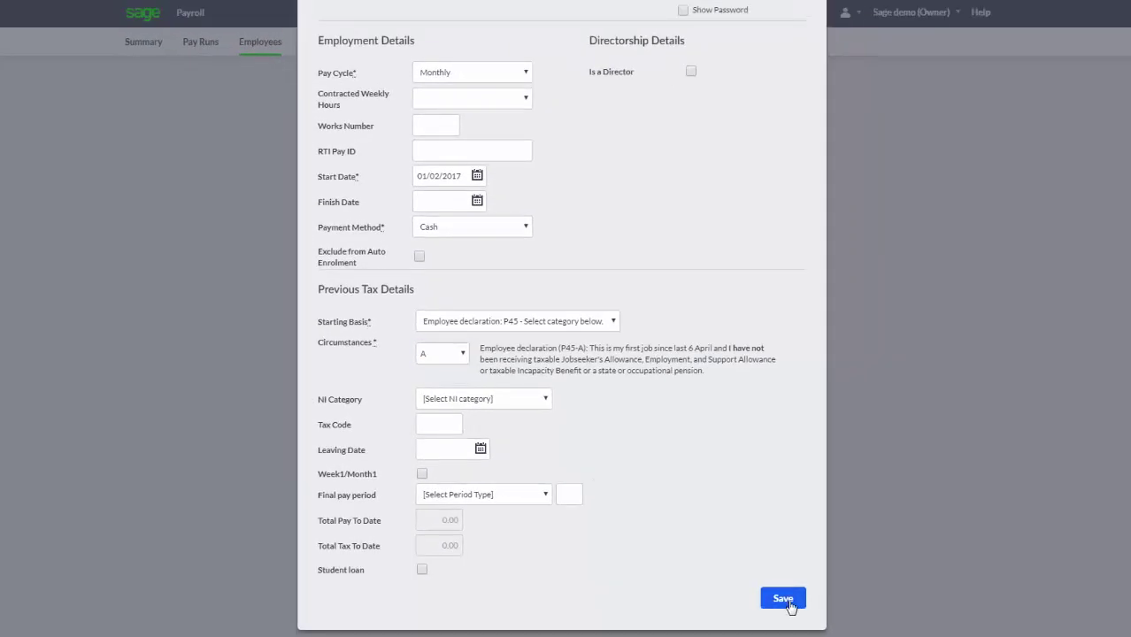
click(785, 600)
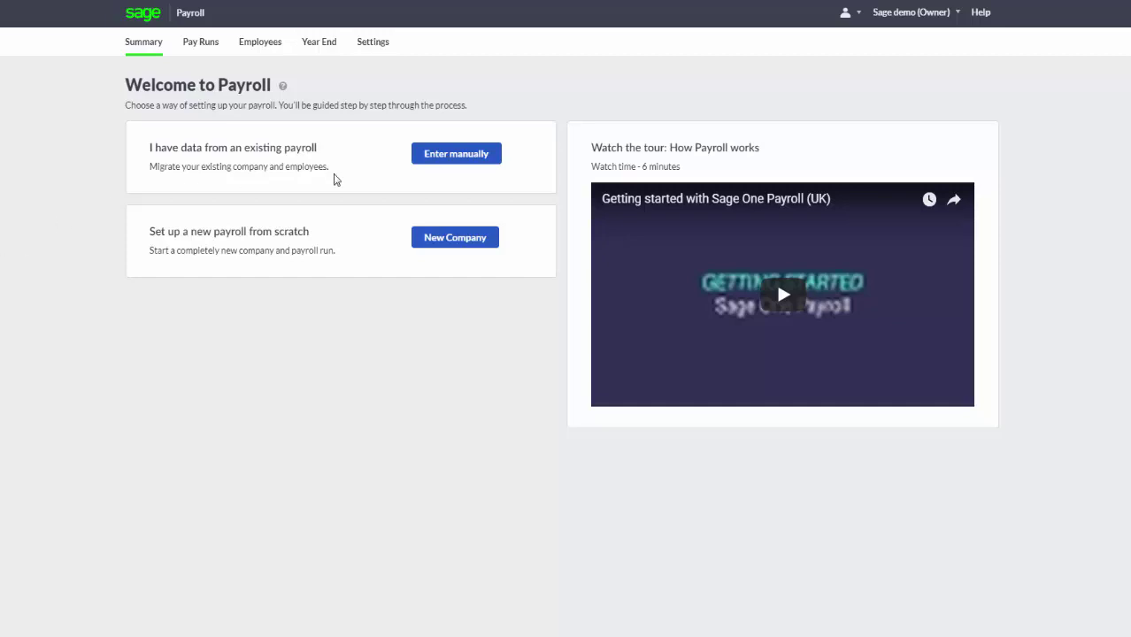
Start manual migration of existing payroll data and set the last completed P32 reporting period to Quarter 1 (April - June 2017).
click(449, 160)
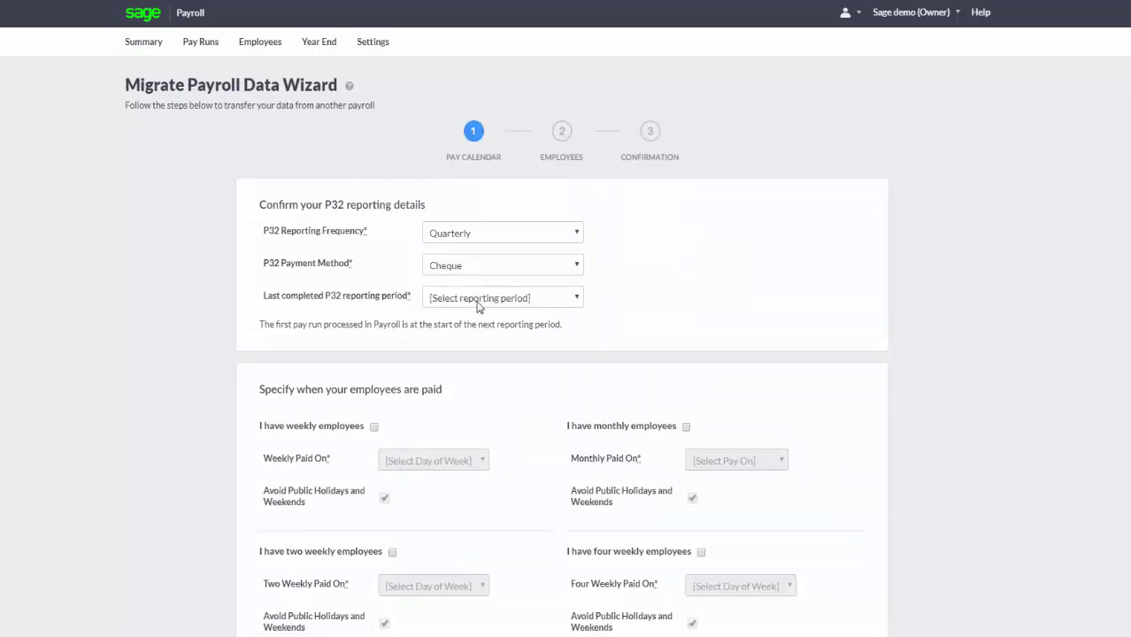
click(478, 304)
click(483, 326)
scroll(483, 324, down, 2)
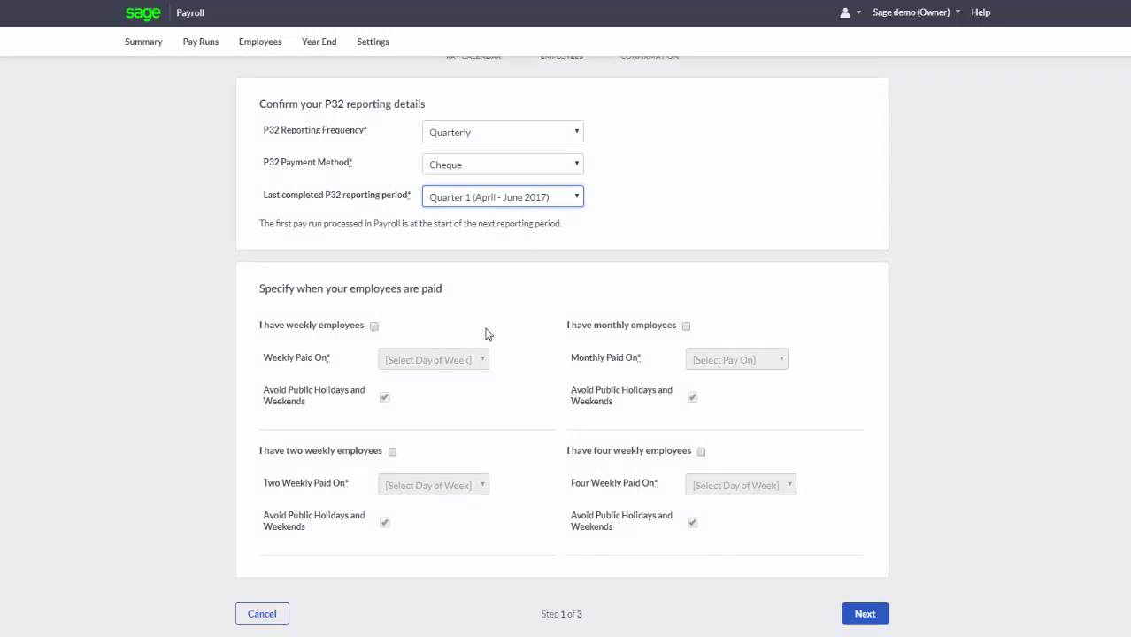
Enable weekly employees paid on Tuesday and monthly employees paid on the last day of month, and complete the pay calendar stage.
click(375, 326)
click(432, 360)
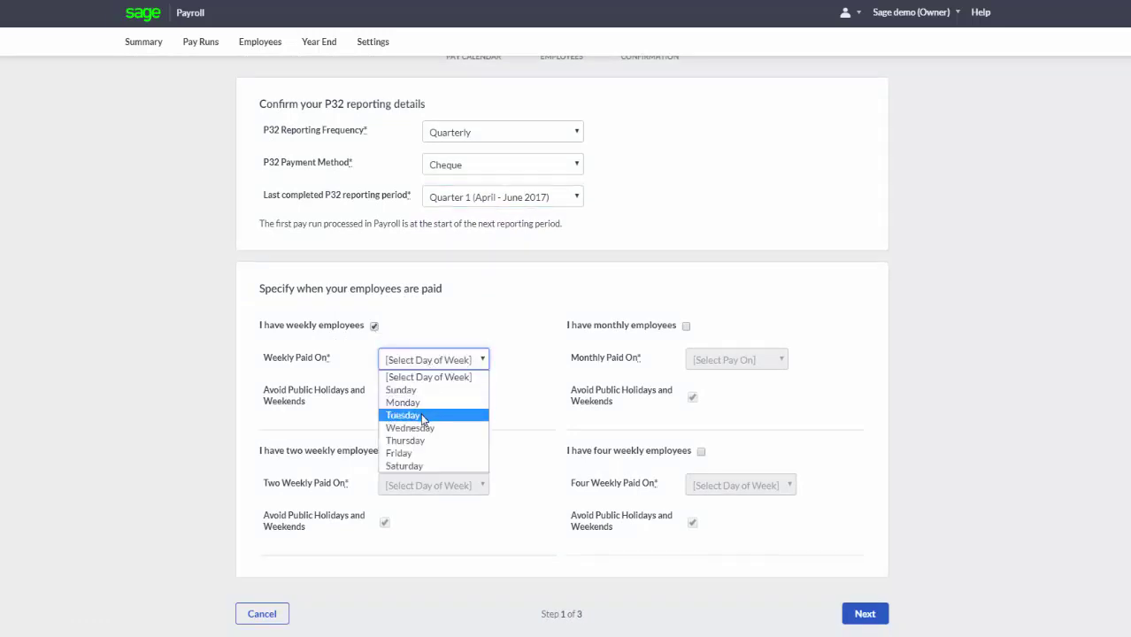
click(420, 413)
click(686, 326)
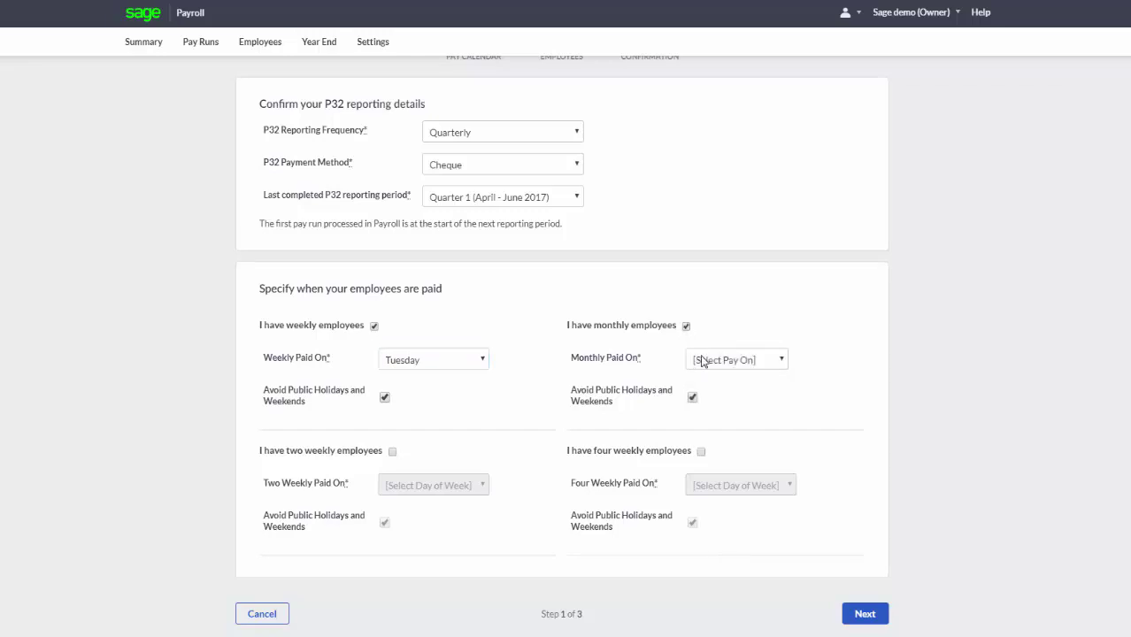
click(702, 359)
click(714, 403)
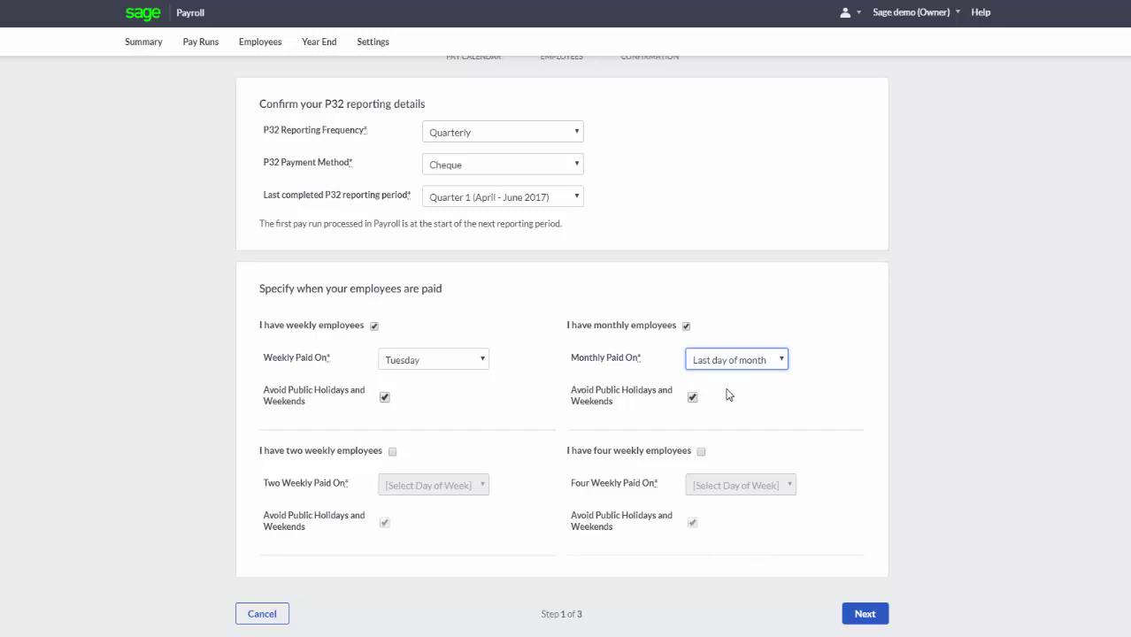
click(868, 623)
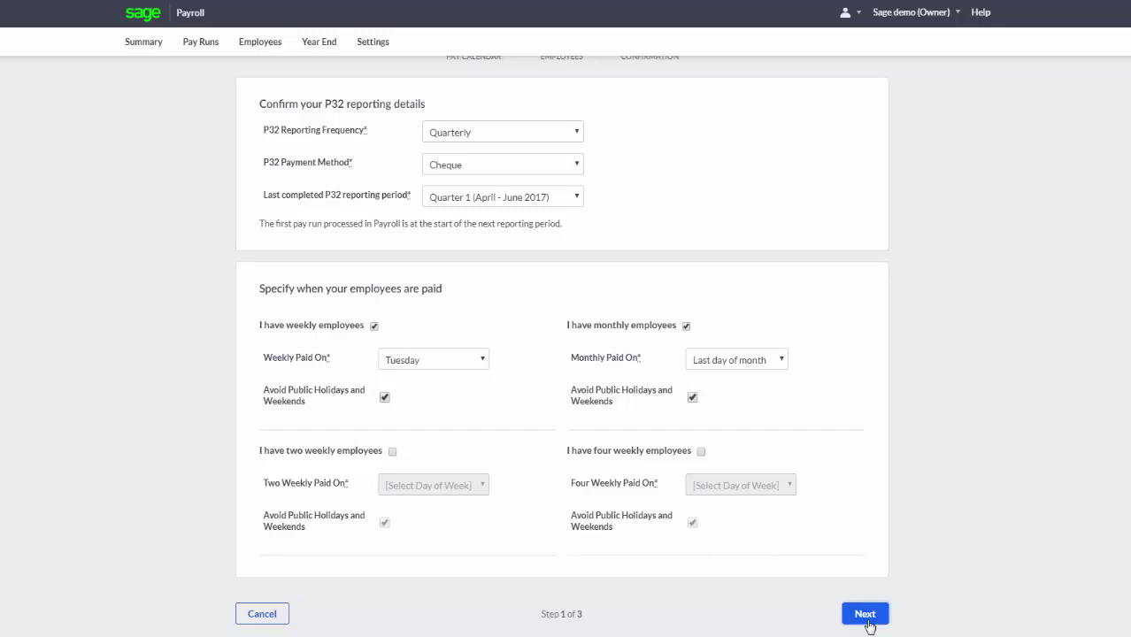
click(866, 620)
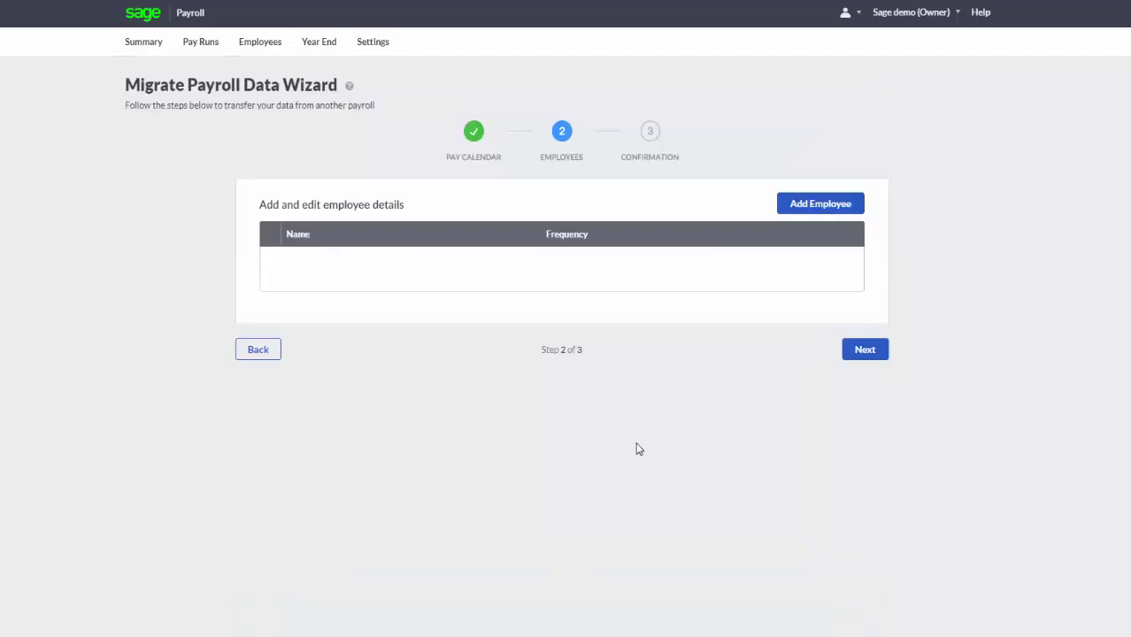
Start adding an employee to the migration and enter the employee's forename and surname.
click(814, 205)
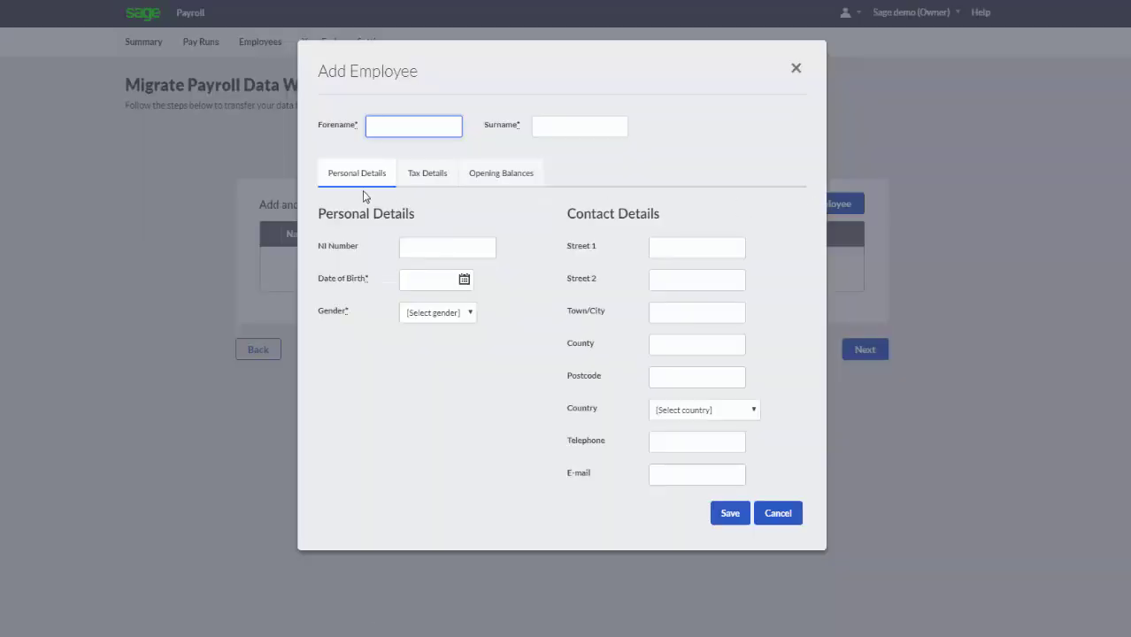
click(394, 126)
text(Joe)
key(Tab)
text(Bloggs)
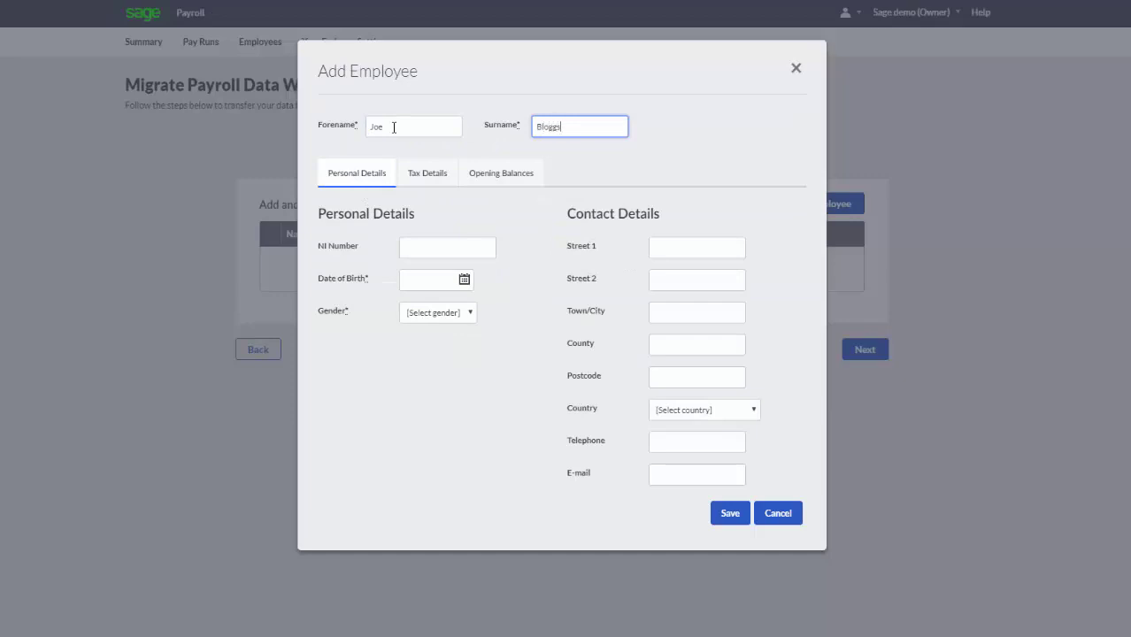
Complete the employee's personal and tax details with Monthly pay cycle, start date 01/02/2017, Cash payment, tax code 1060l and NI category A, and save.
click(420, 182)
click(501, 175)
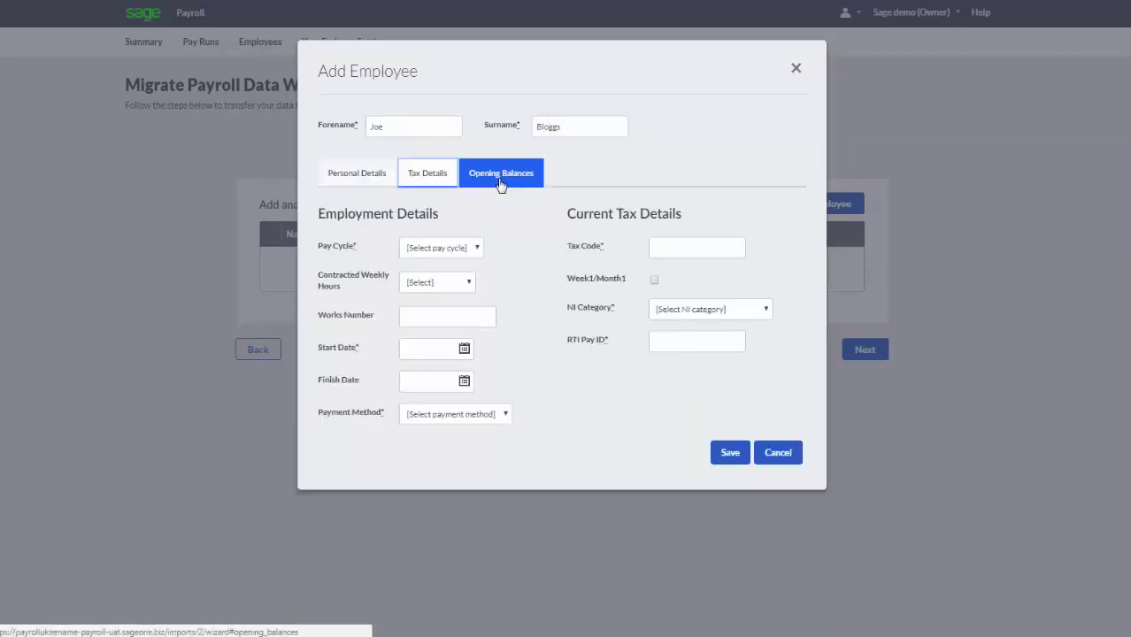
click(360, 182)
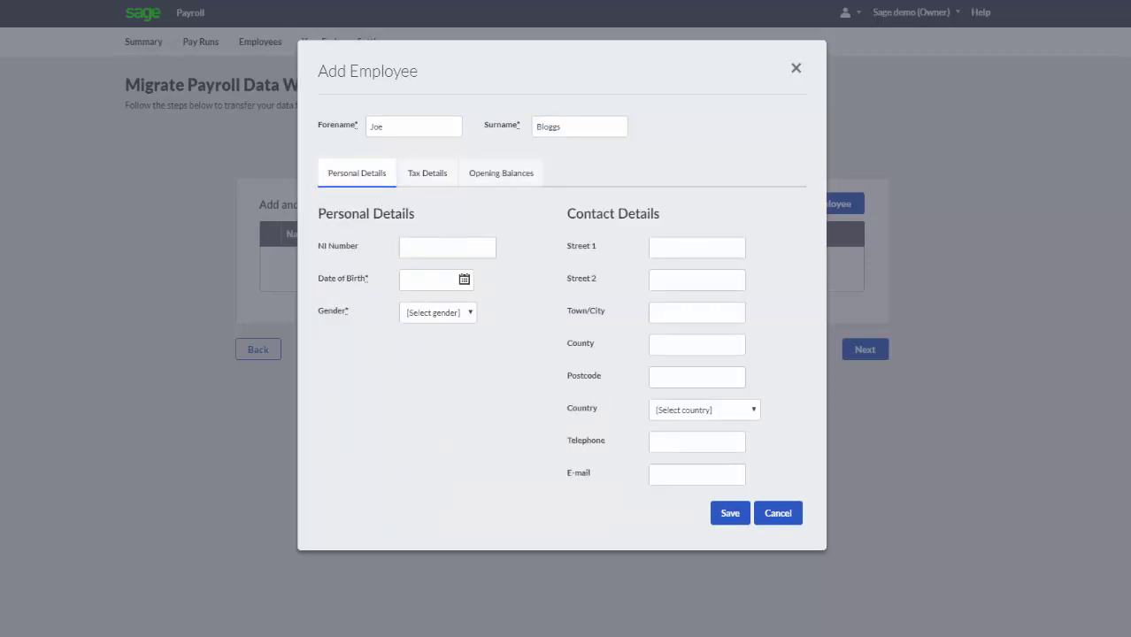
click(429, 175)
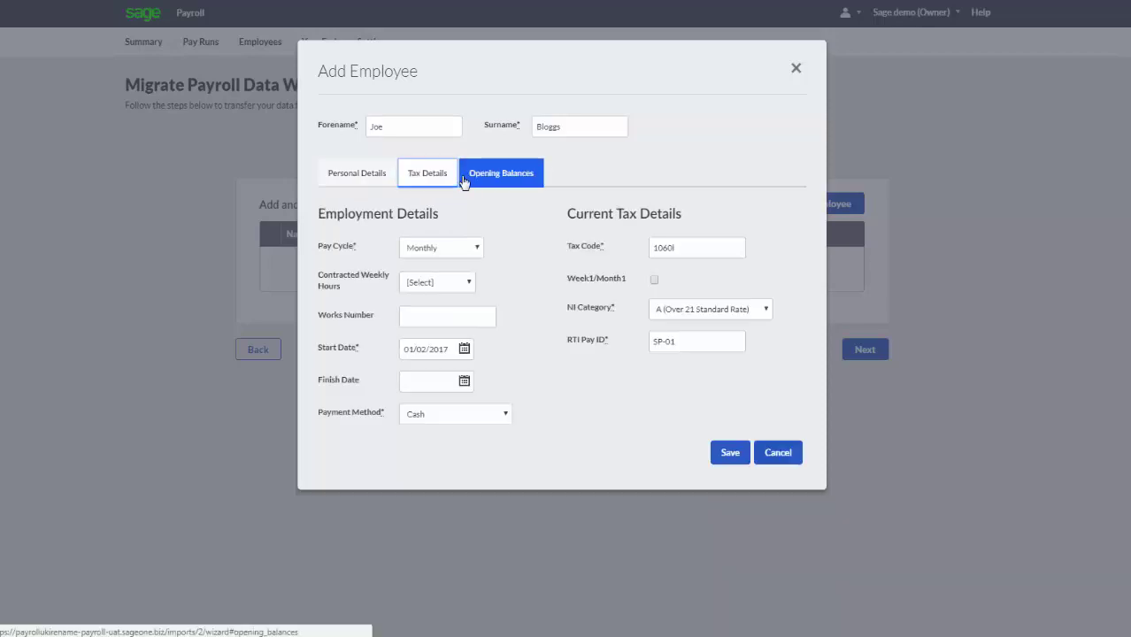
click(729, 454)
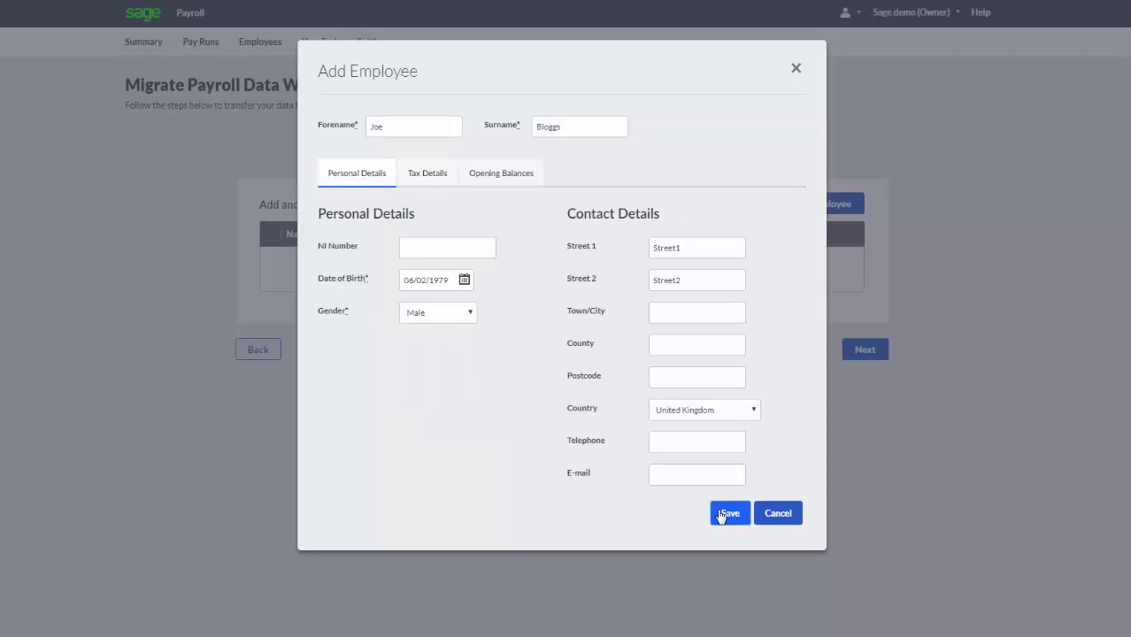
click(728, 513)
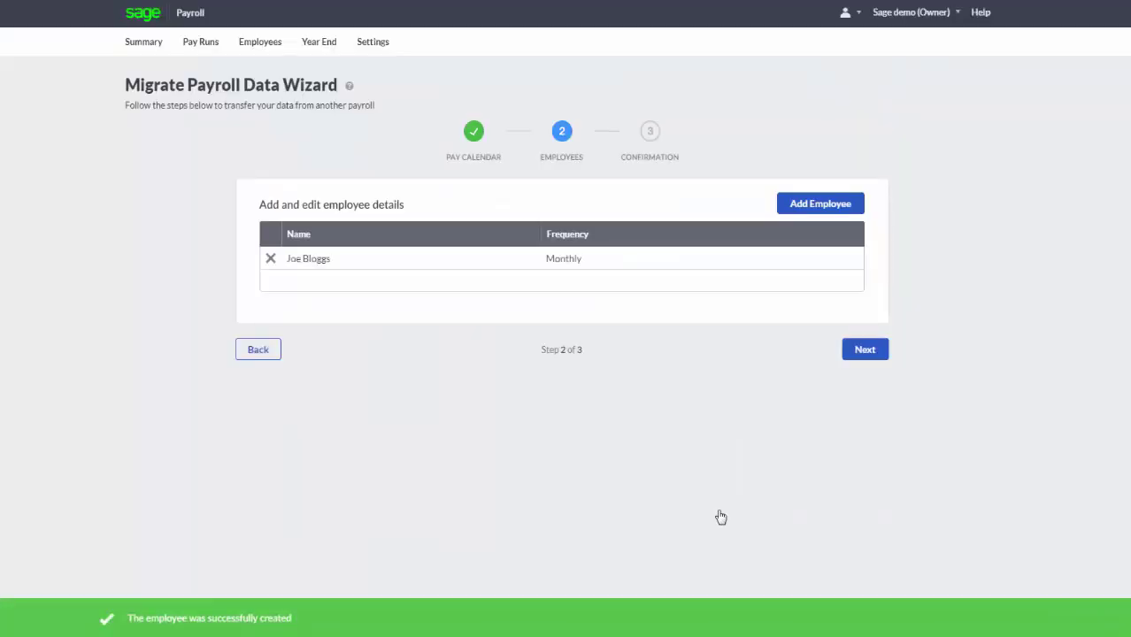
Submit the migration for the added employee and finish the wizard, returning to the payroll summary.
click(863, 352)
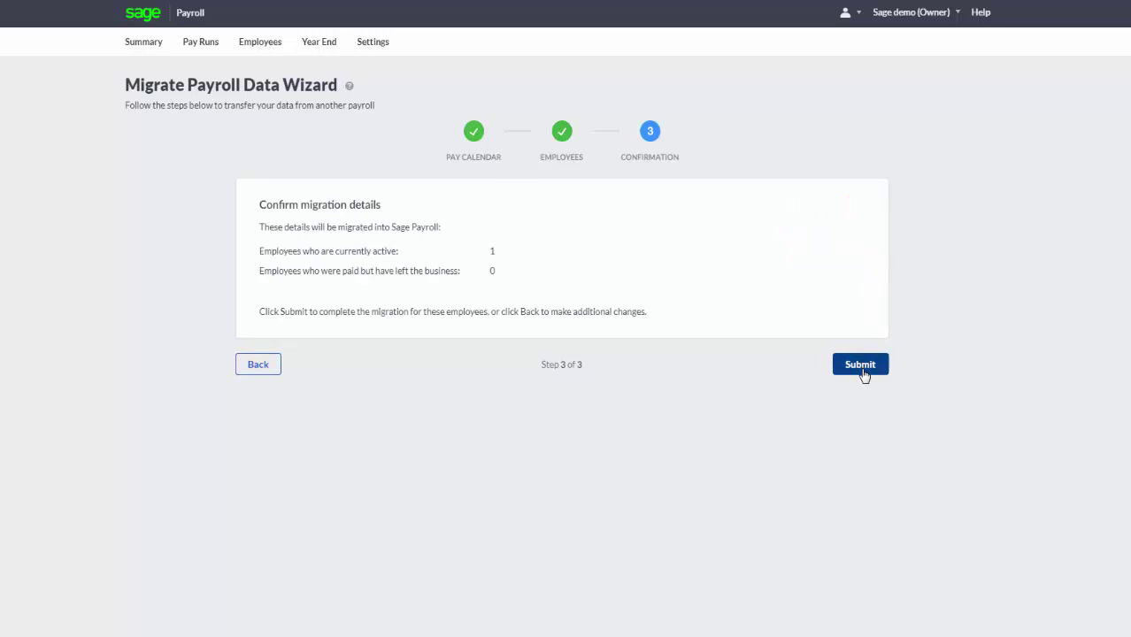
click(864, 370)
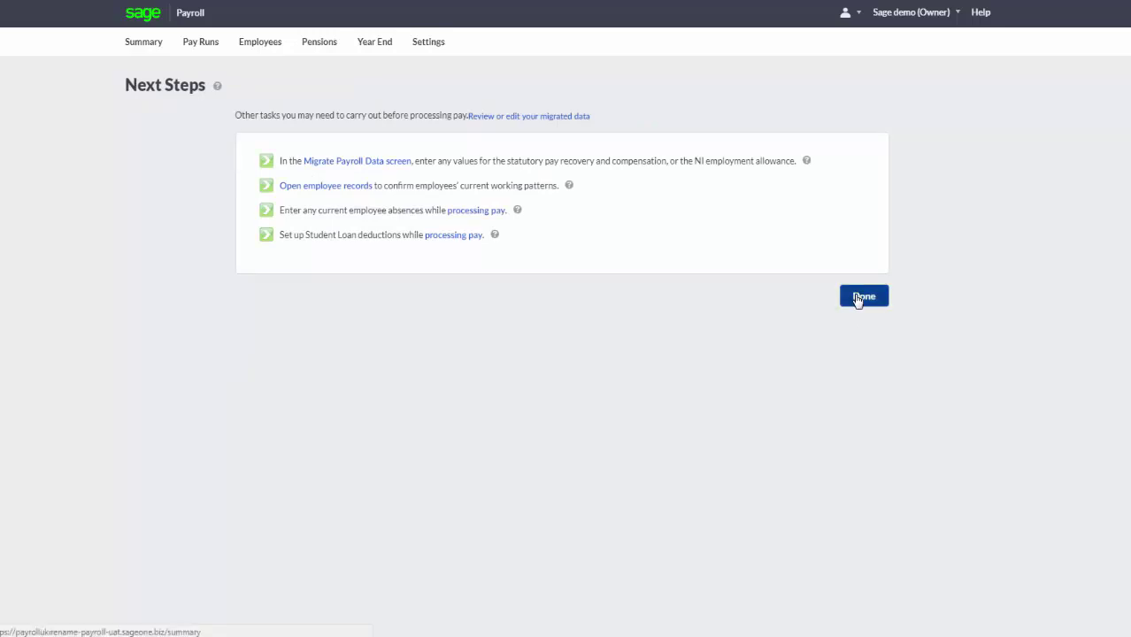
click(861, 297)
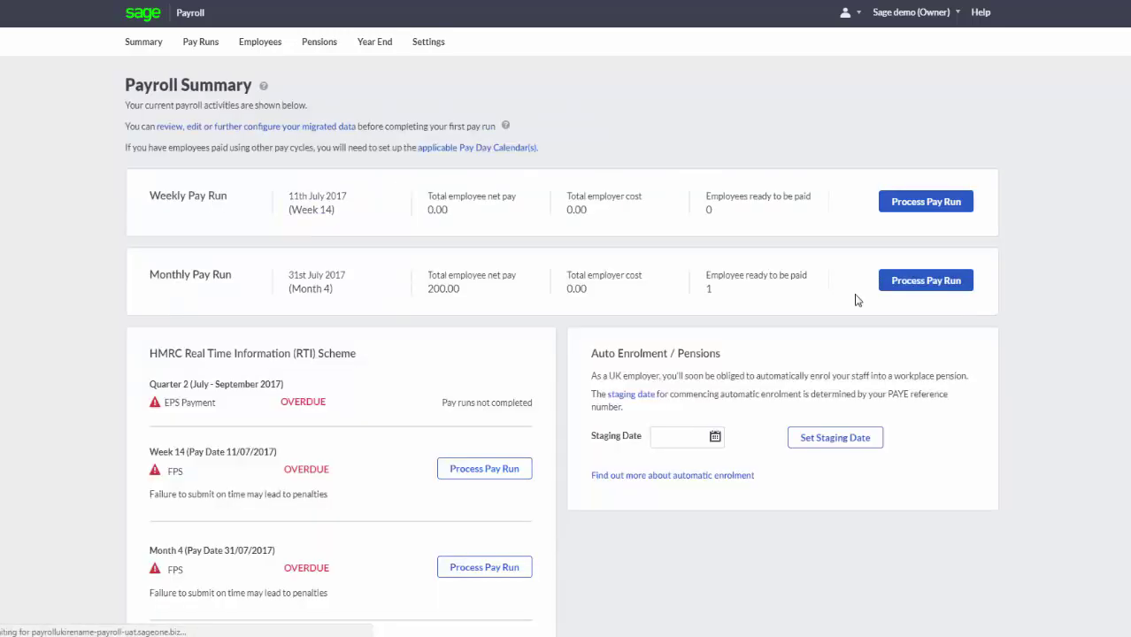